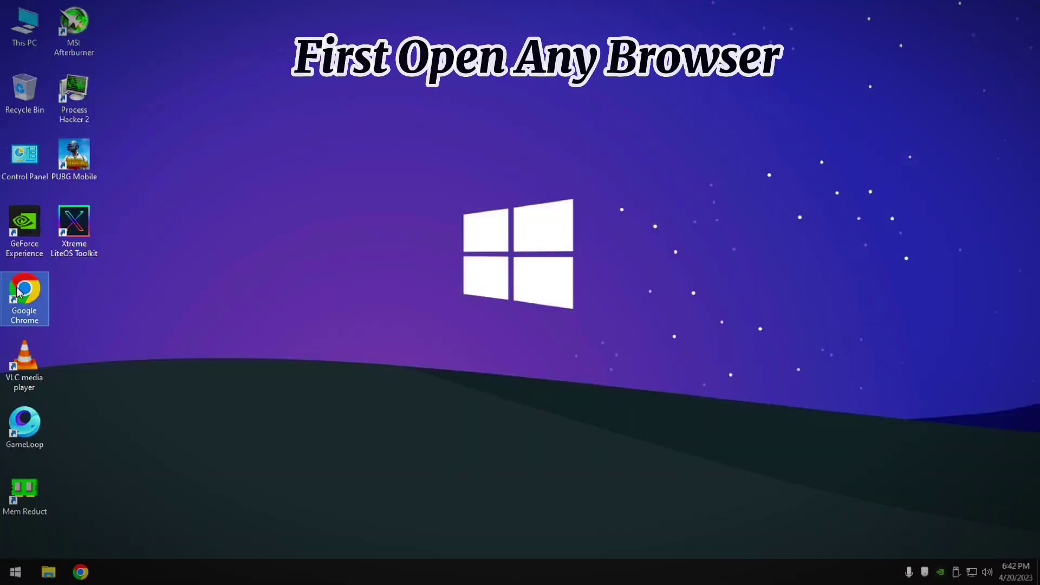
Search the web in Chrome for "custom resolution utility download" and open the ToastyX Custom Resolution Utility (CRU) forum thread
double_click(20, 291)
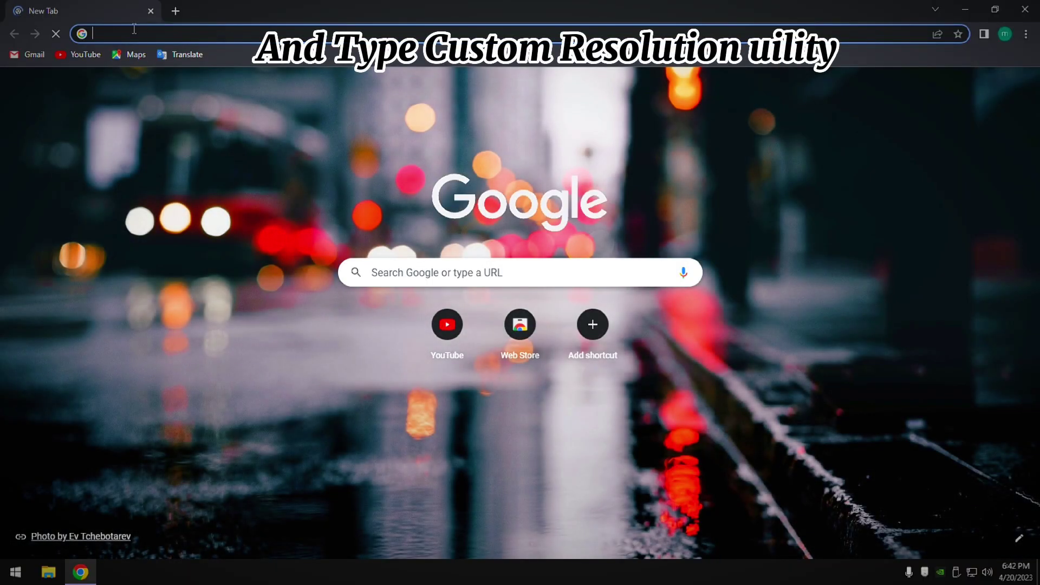
click(135, 33)
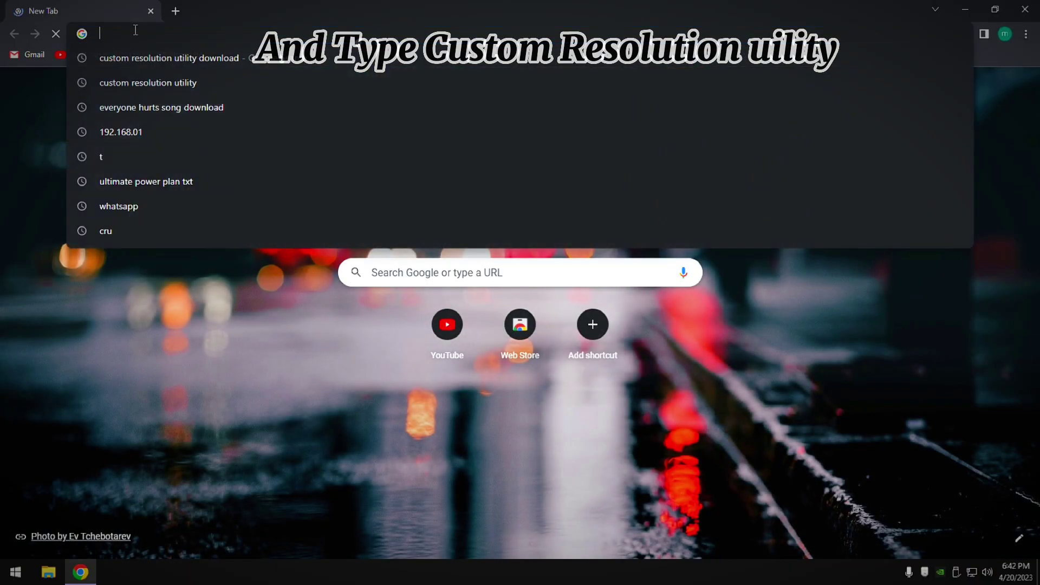
text(cust)
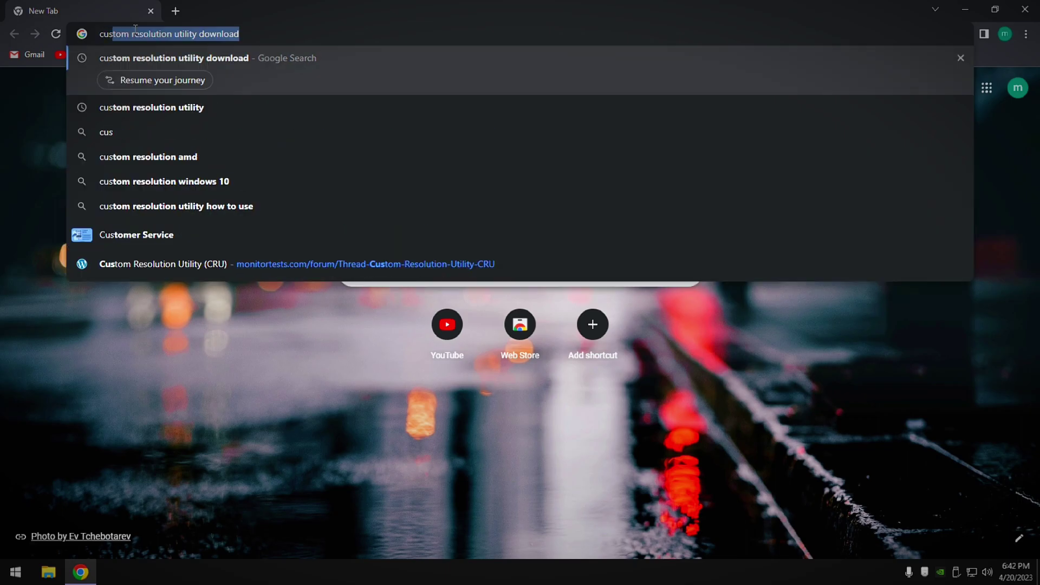
click(221, 60)
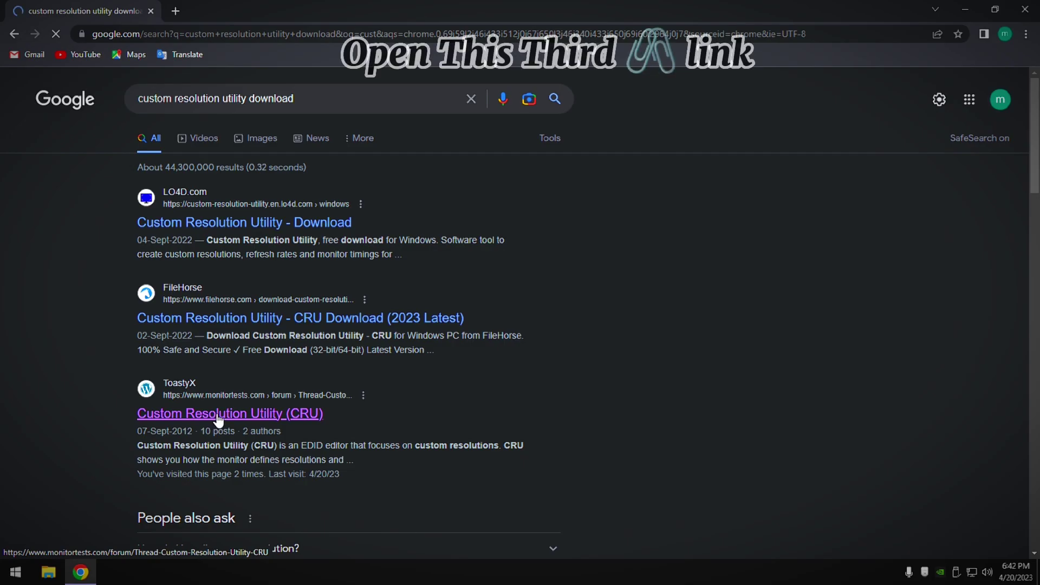
click(211, 415)
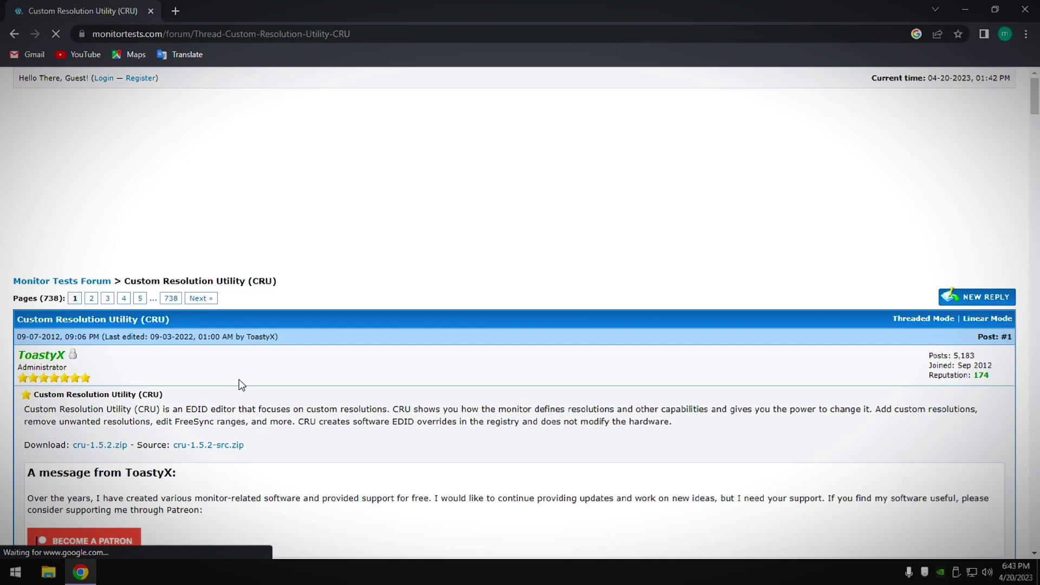
Download cru-1.5.1.zip from the older versions list at the end of the thread's first post
scroll(239, 379, down, 20)
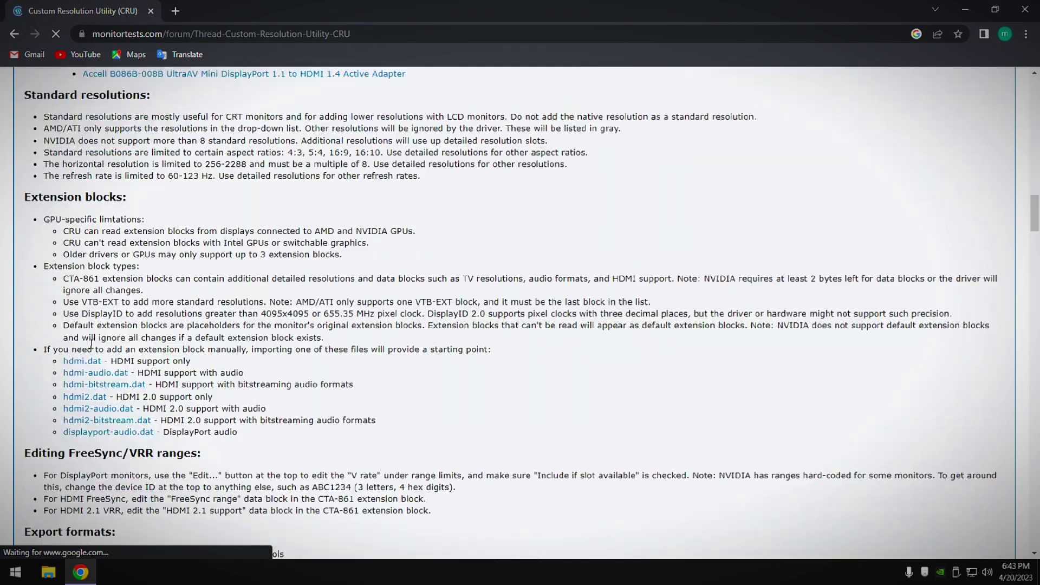
scroll(91, 344, down, 20)
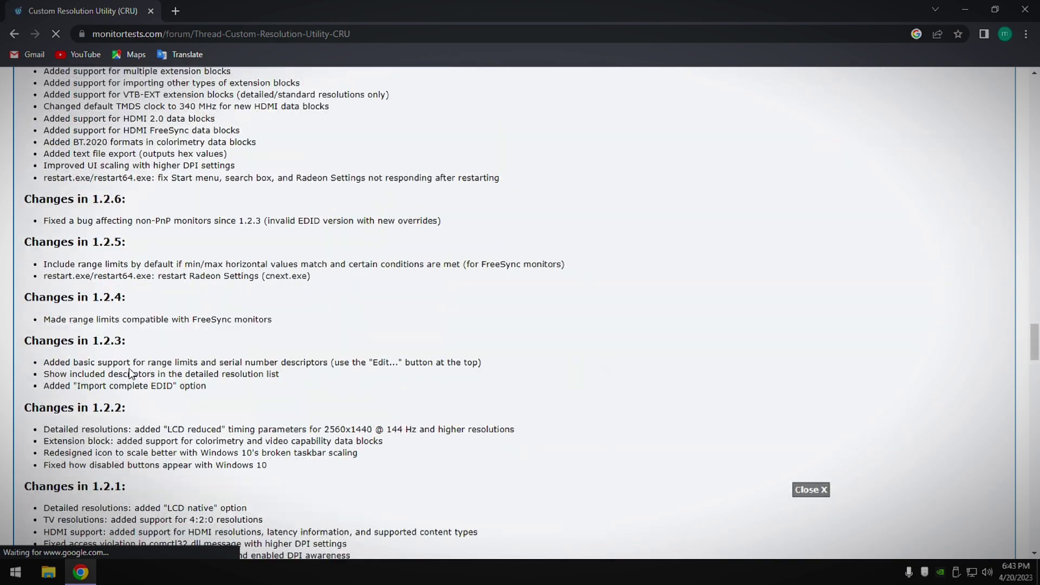
scroll(130, 374, down, 15)
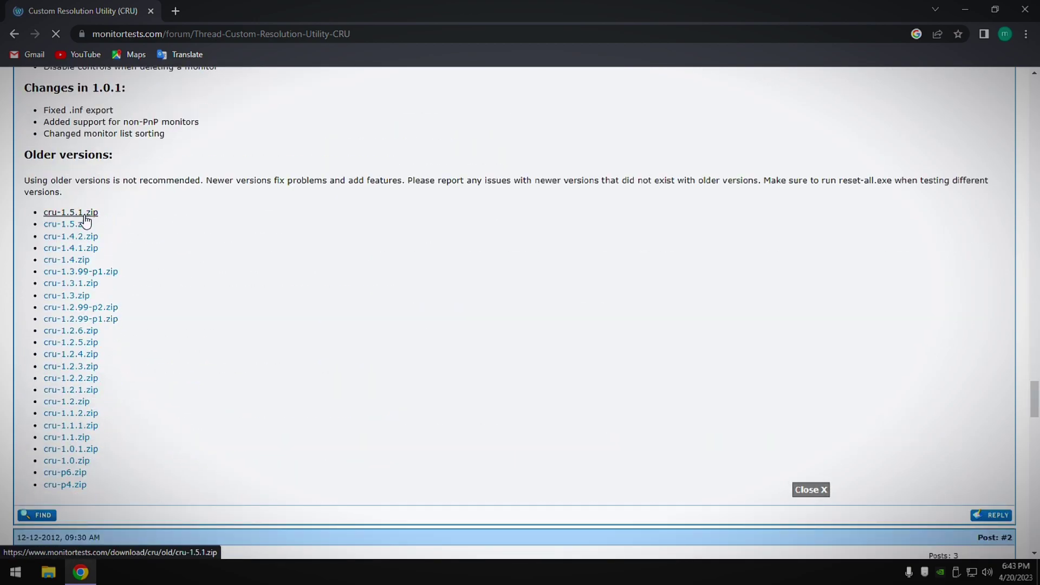
click(85, 220)
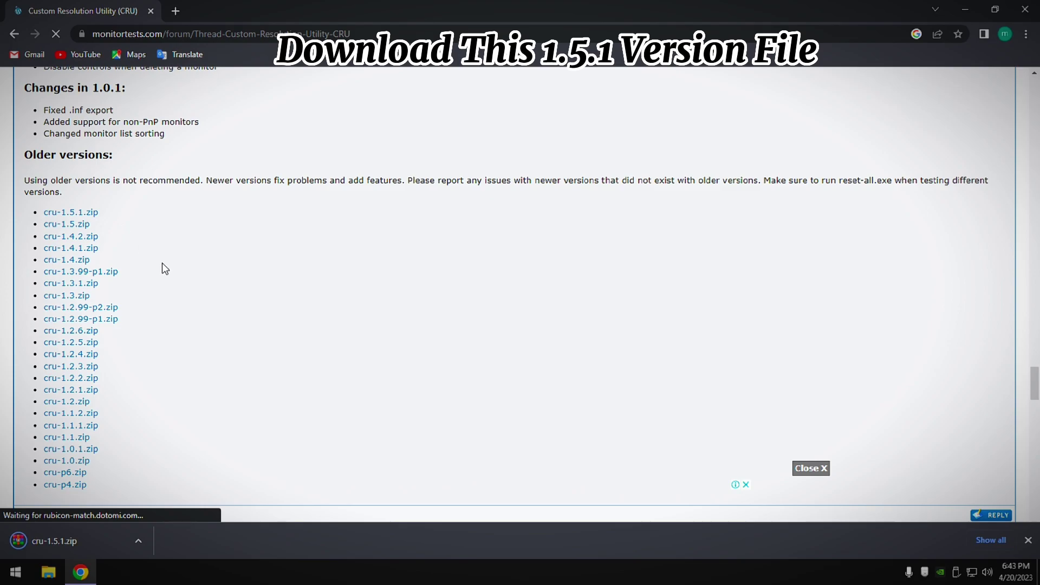
Show the newest cru-1.5.1.zip download in its folder and close the browser
click(983, 540)
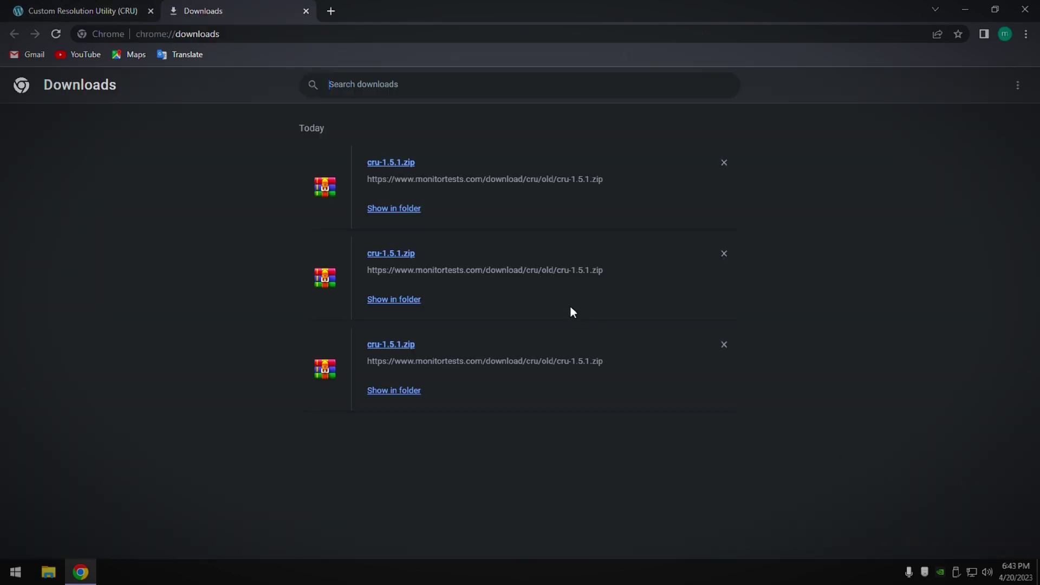
click(400, 209)
drag(515, 7, 578, 78)
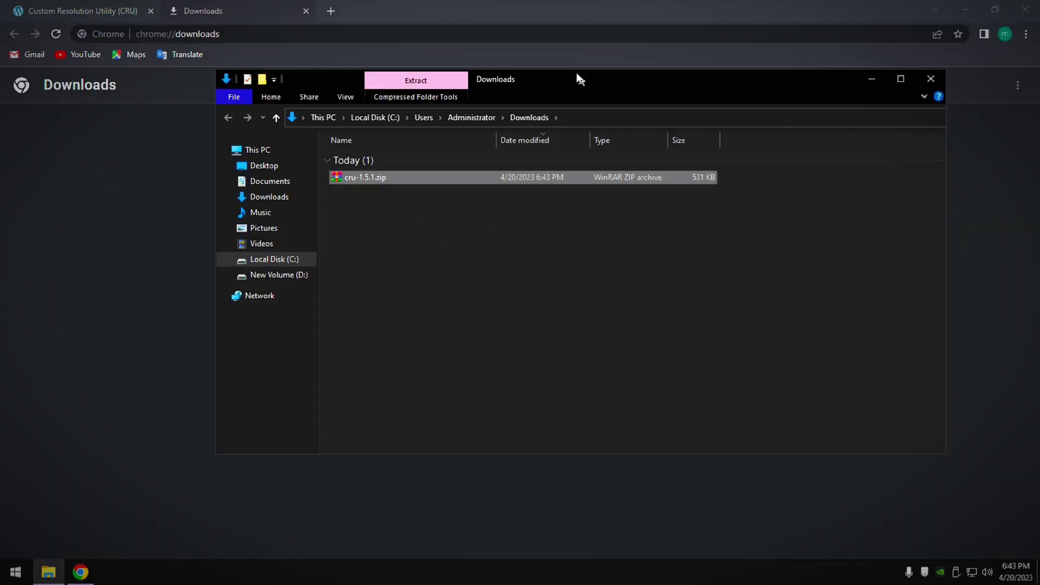
click(1019, 8)
click(1021, 9)
Extract cru-1.5.1.zip into a cru-1.5.1 folder inside Downloads and maximize the folder window
right_click(376, 177)
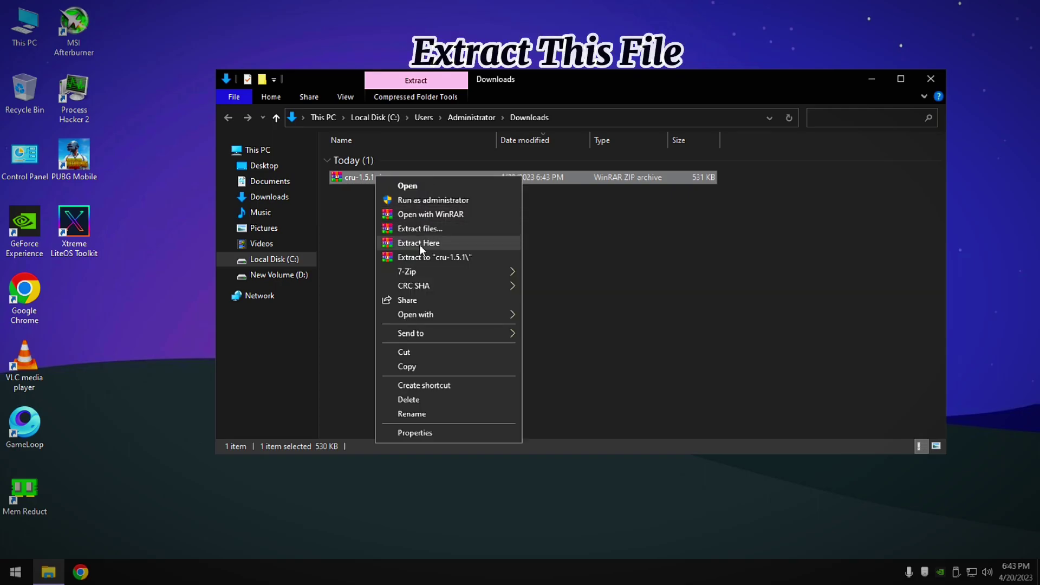
click(420, 229)
click(546, 432)
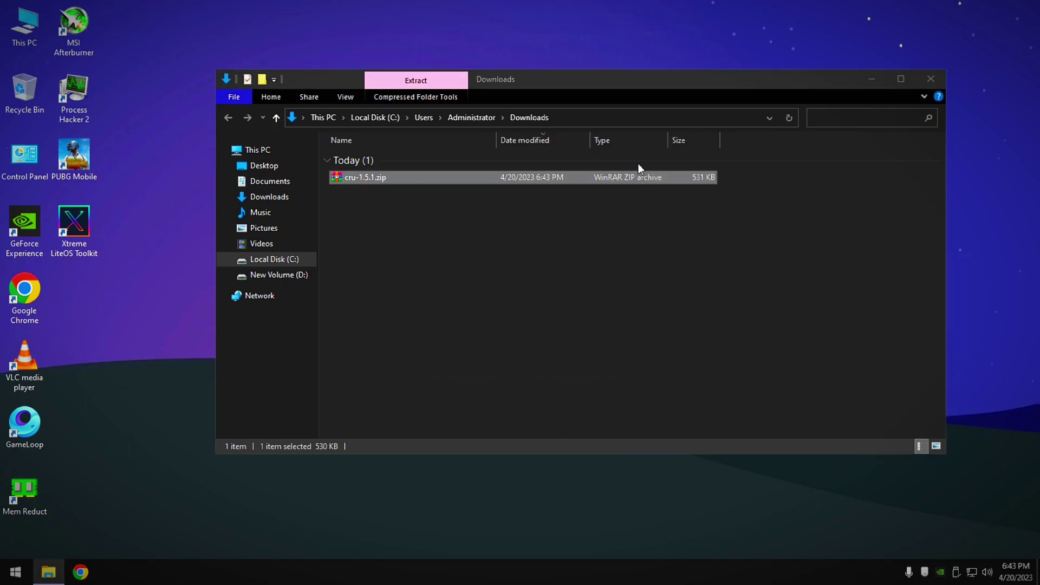
click(901, 79)
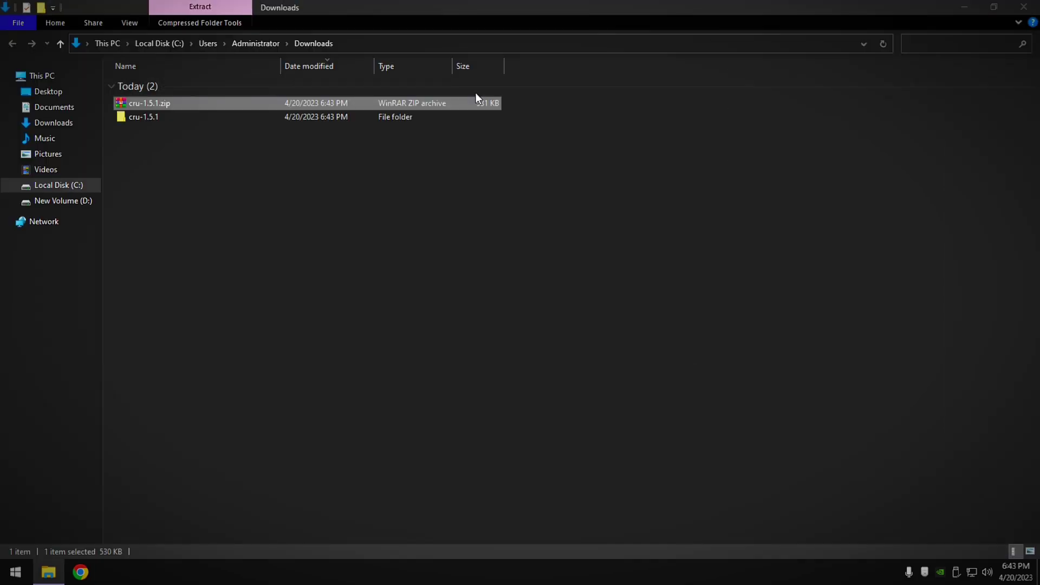
Open the extracted cru-1.5.1 folder and run CRU.exe as administrator
right_click(139, 117)
click(172, 126)
click(138, 85)
right_click(140, 85)
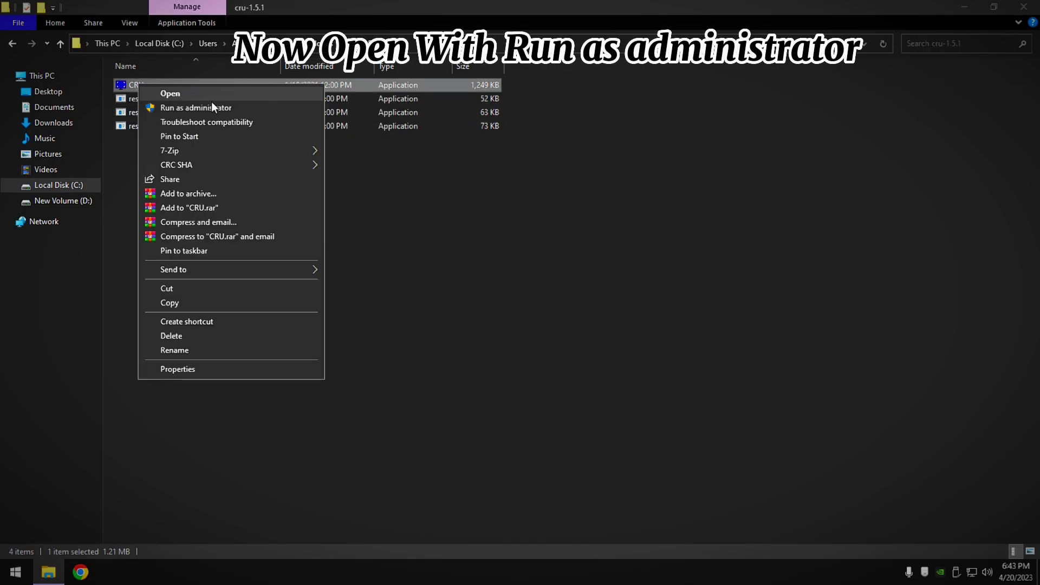
click(214, 104)
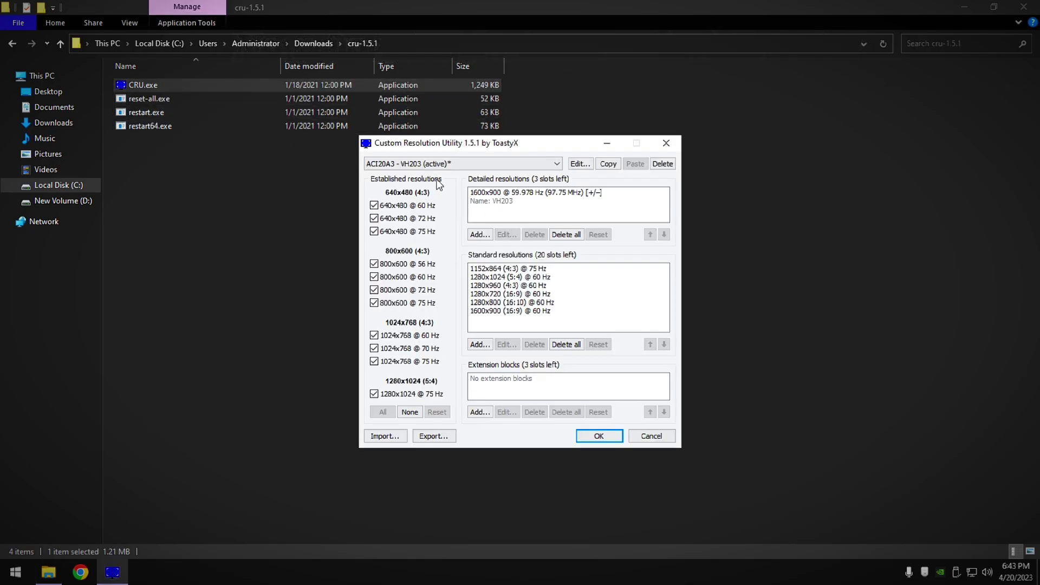
Add a detailed resolution of 1440 x 1080 with a 60 Hz refresh rate for the active monitor
click(480, 235)
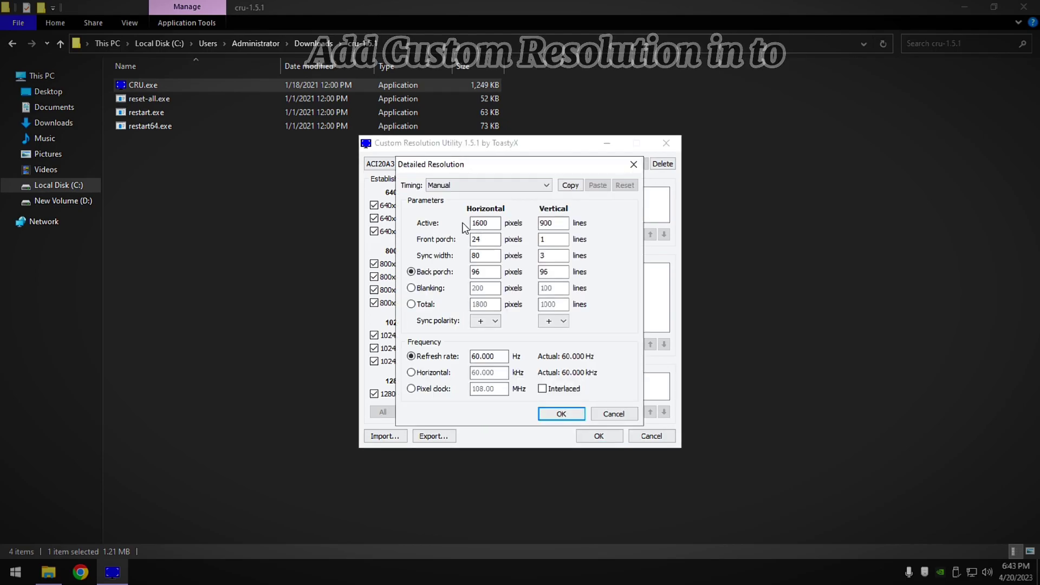
drag(497, 222, 426, 233)
text(144)
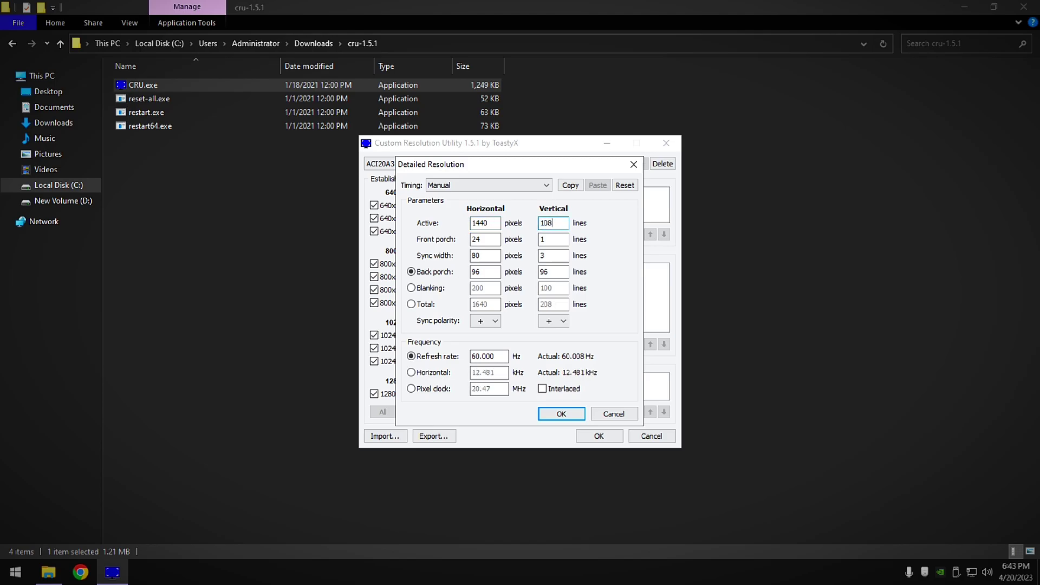
click(493, 357)
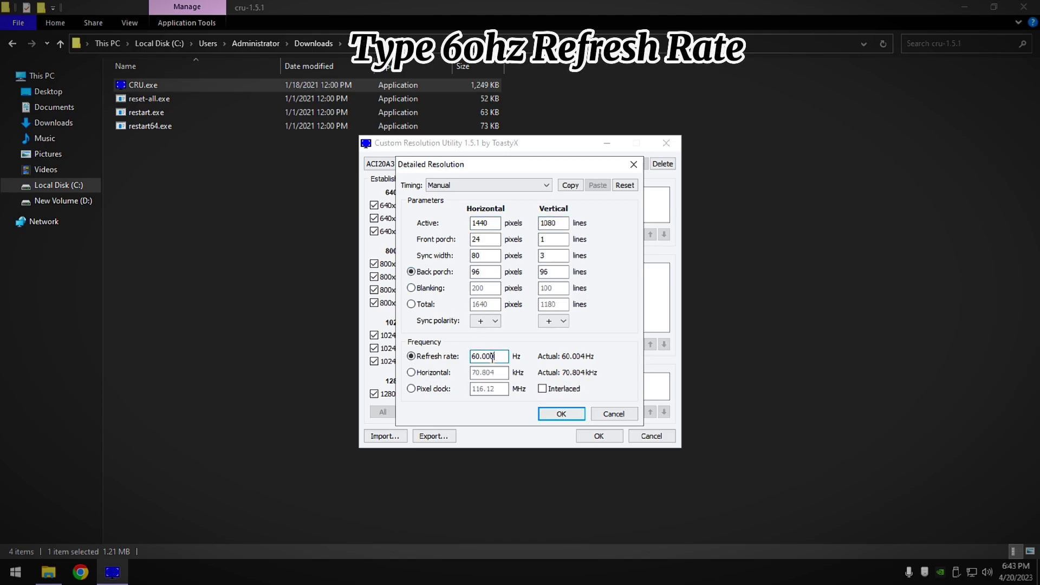
text(60)
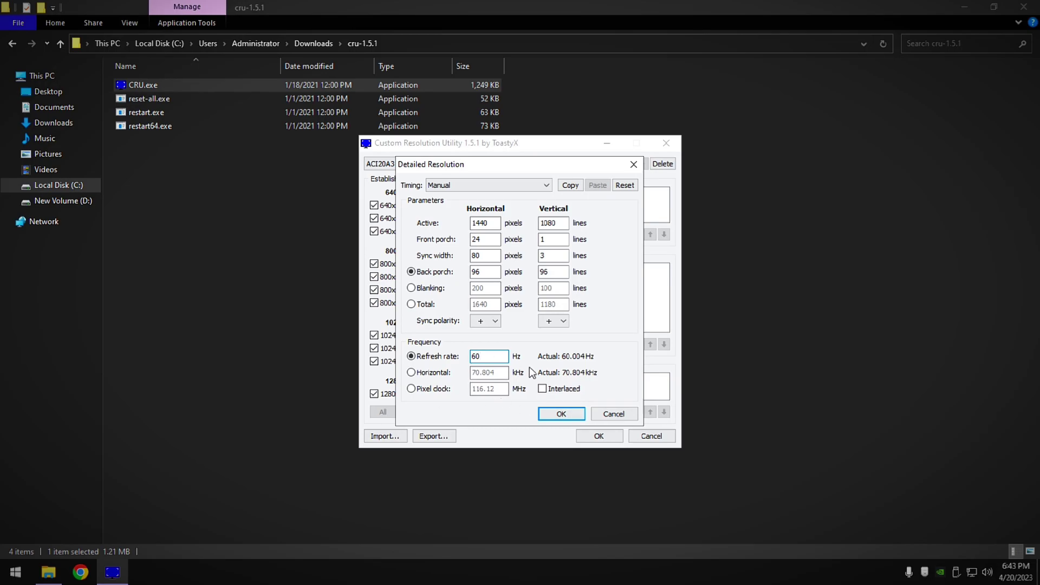
click(561, 414)
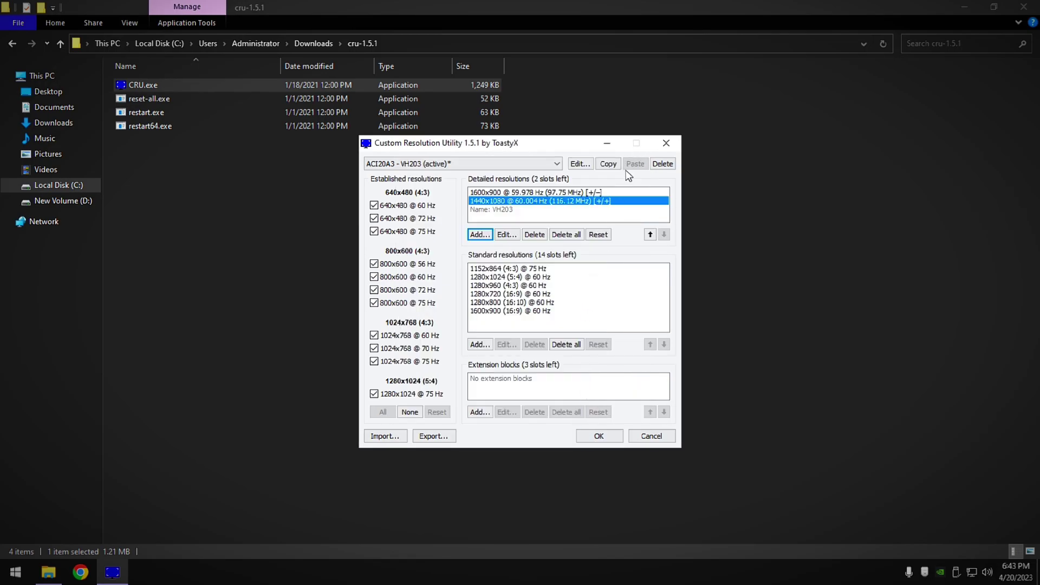
Move the 1440x1080 entry to the top of the detailed resolutions and apply the changes
click(650, 235)
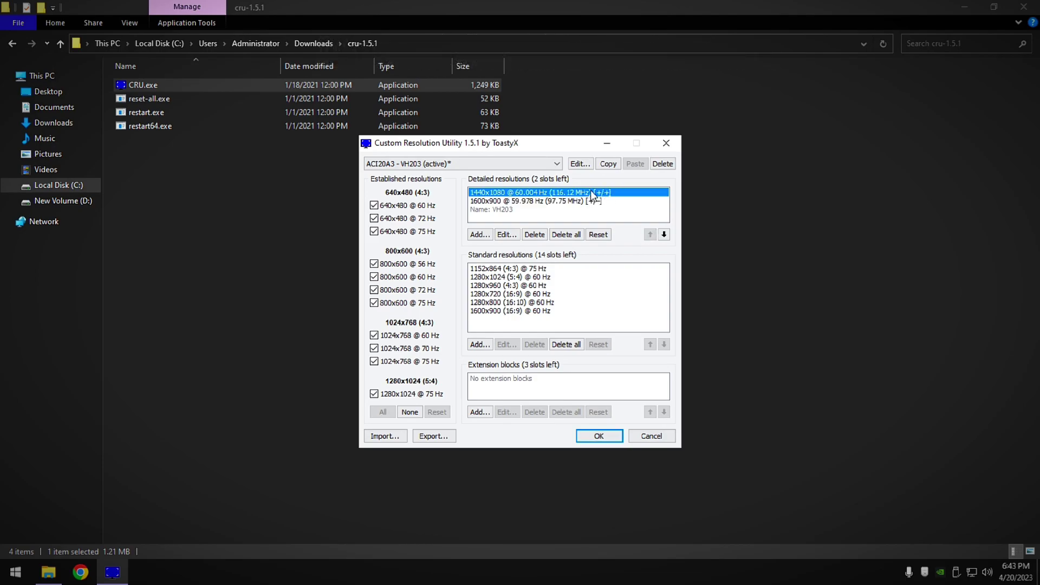
click(599, 436)
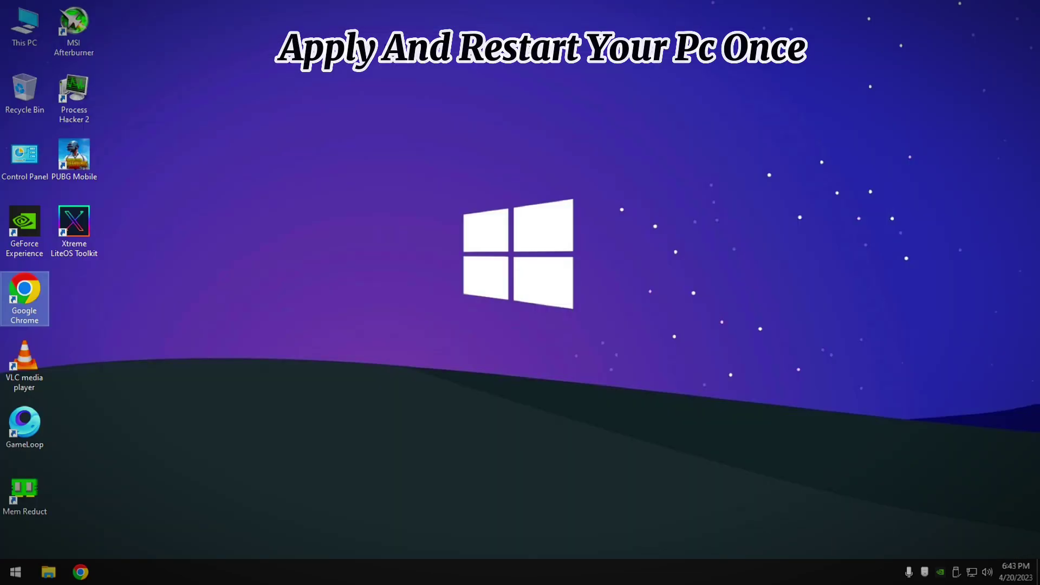
Refresh the desktop and restart the PC
right_click(396, 50)
click(434, 89)
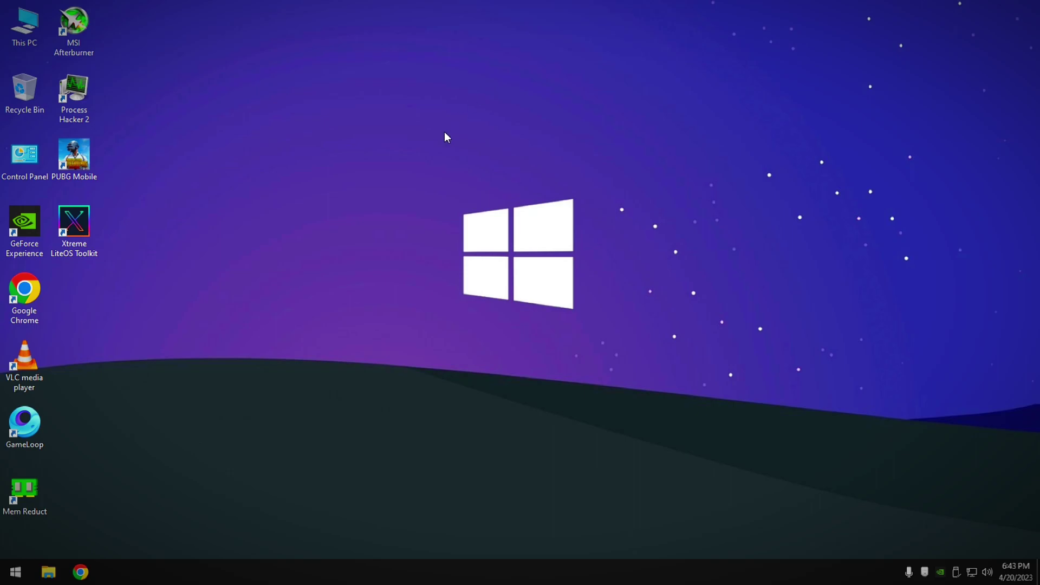
click(3, 564)
click(22, 536)
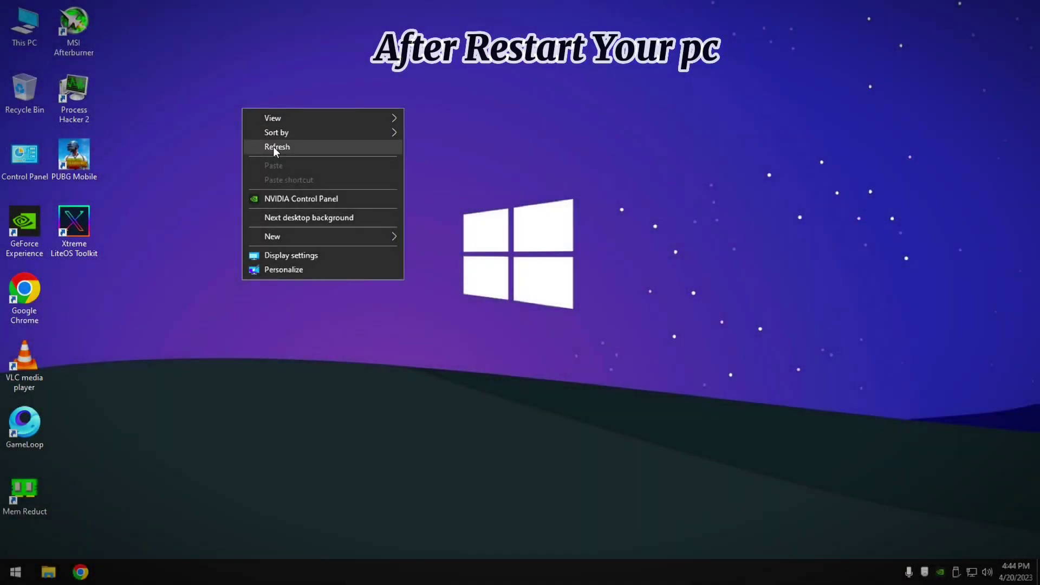
Set the Windows display resolution to 1440 × 1080 and keep the changed display settings
click(273, 146)
right_click(404, 69)
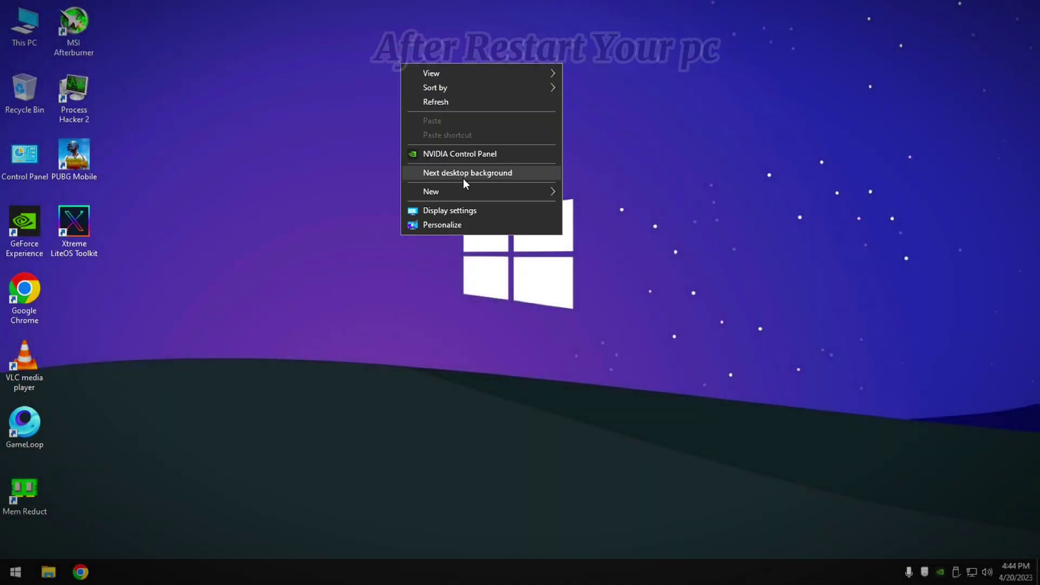
click(445, 211)
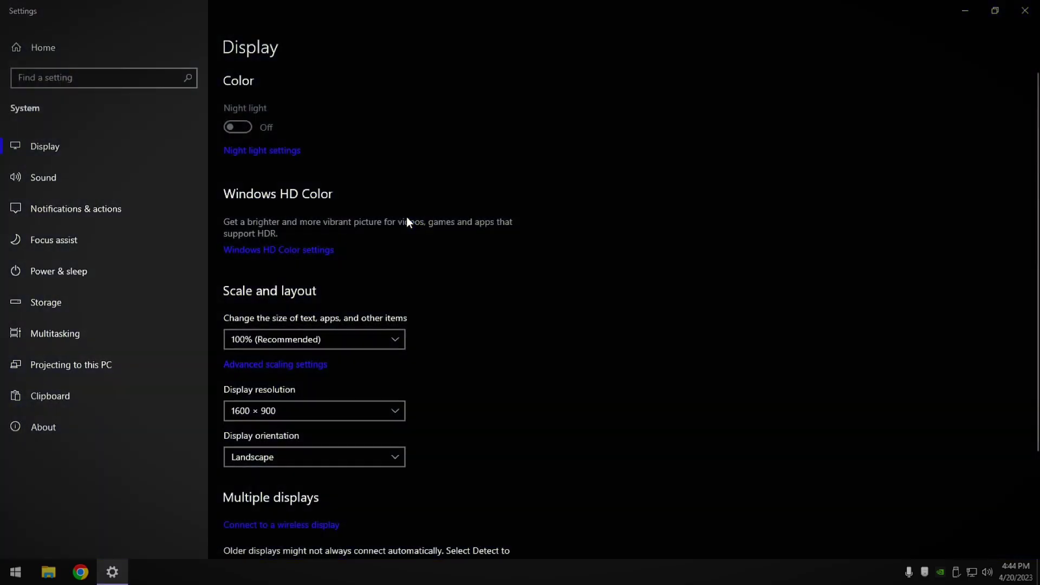
scroll(475, 276, down, 3)
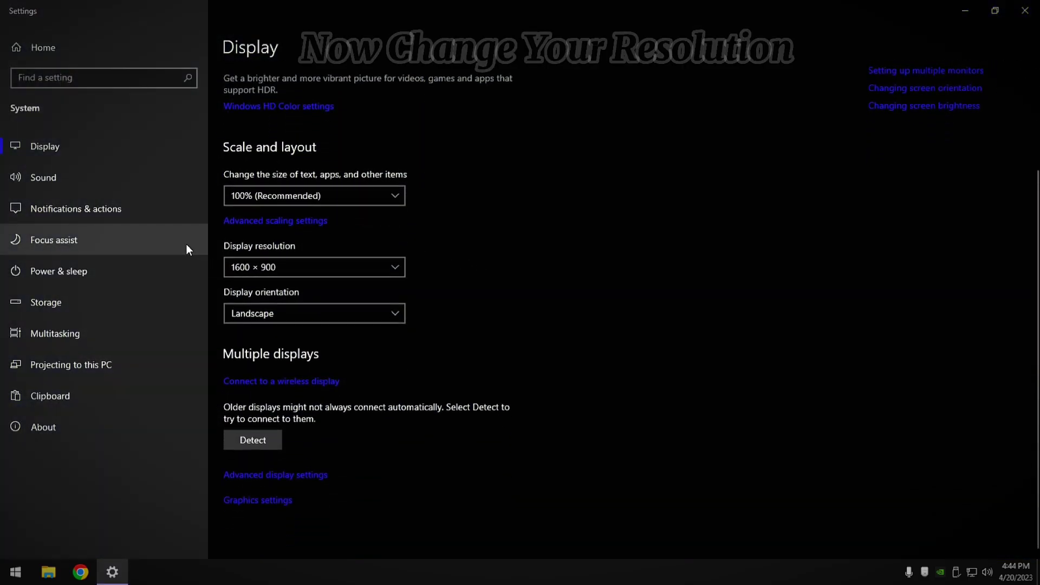
click(272, 266)
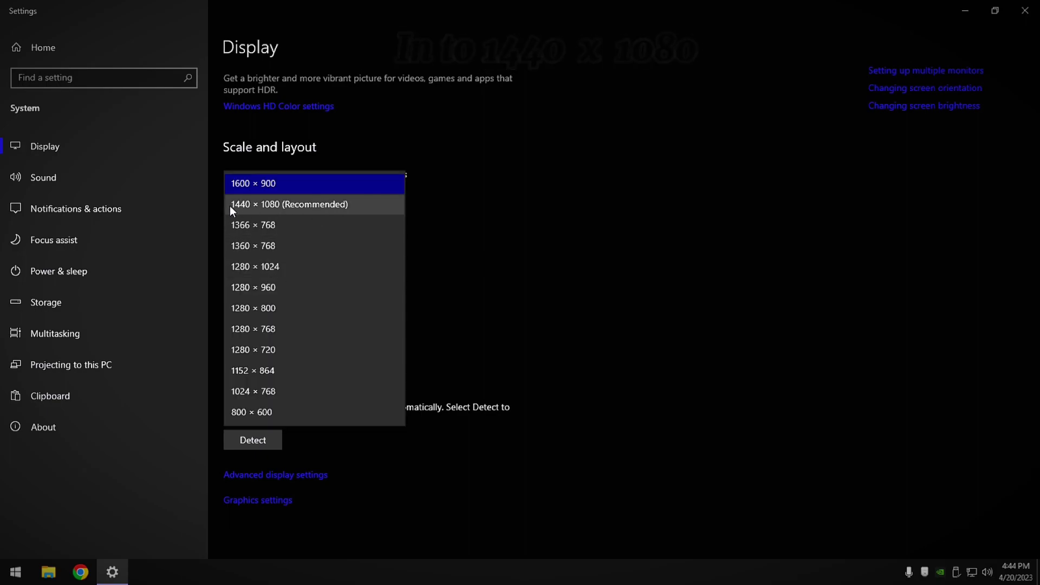
click(272, 203)
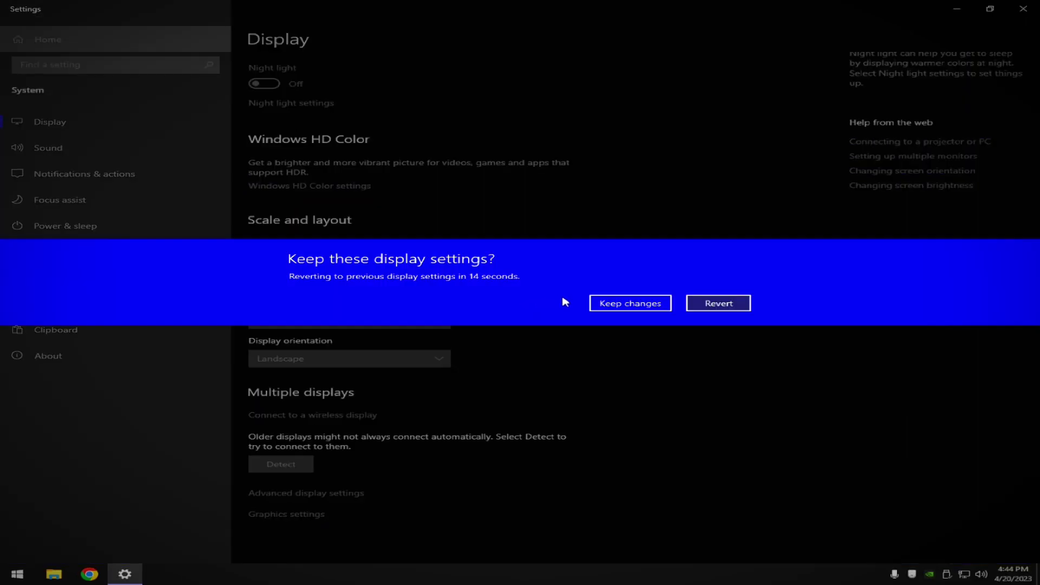
click(632, 308)
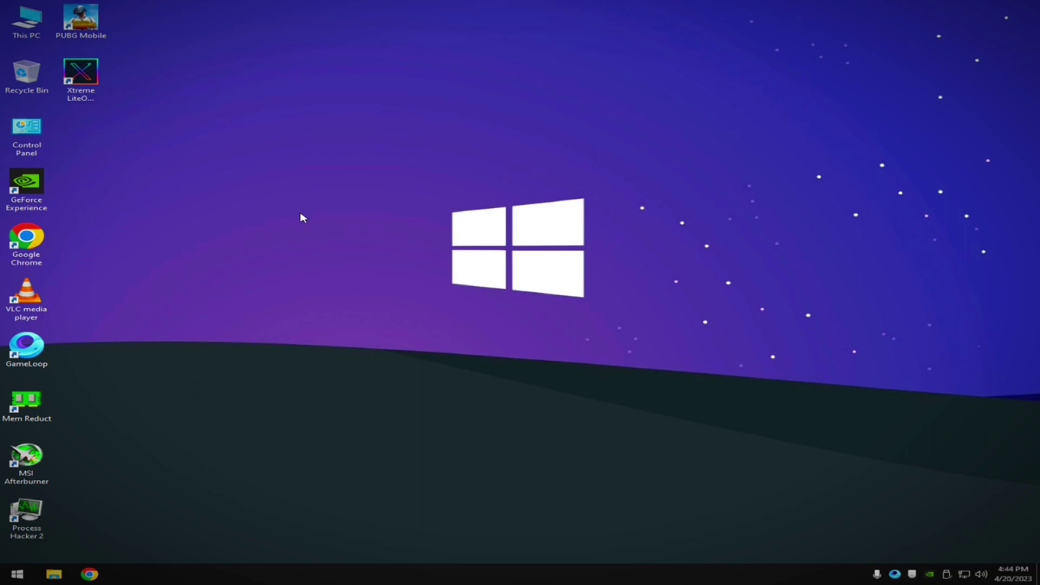
In GameLoop's engine settings, use DirectX+ rendering with rendering cache, forced global cache, discrete graphics priority, rendering optimization and vertical sync enabled
click(896, 575)
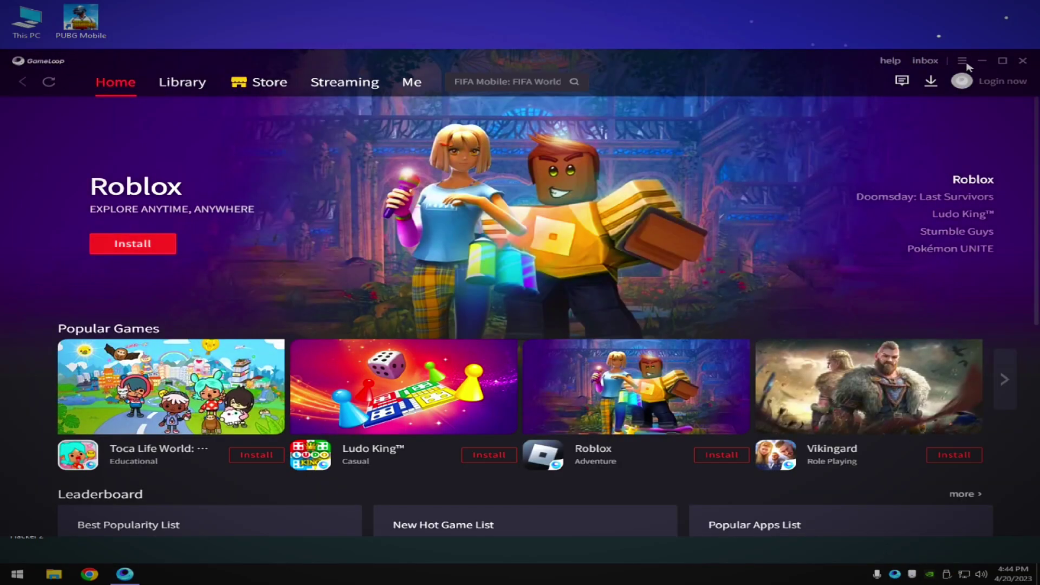
click(962, 62)
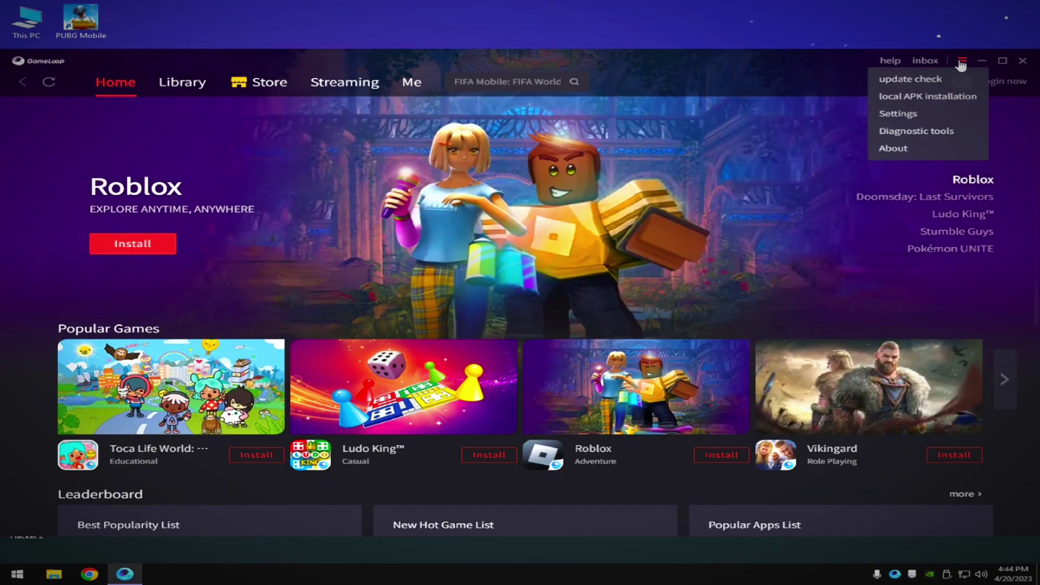
click(897, 113)
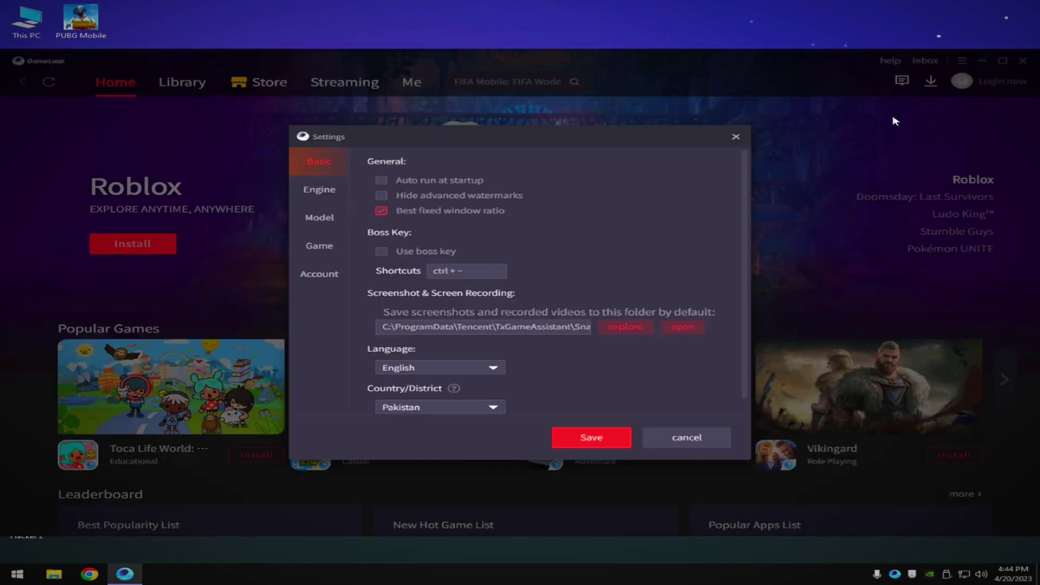
click(309, 190)
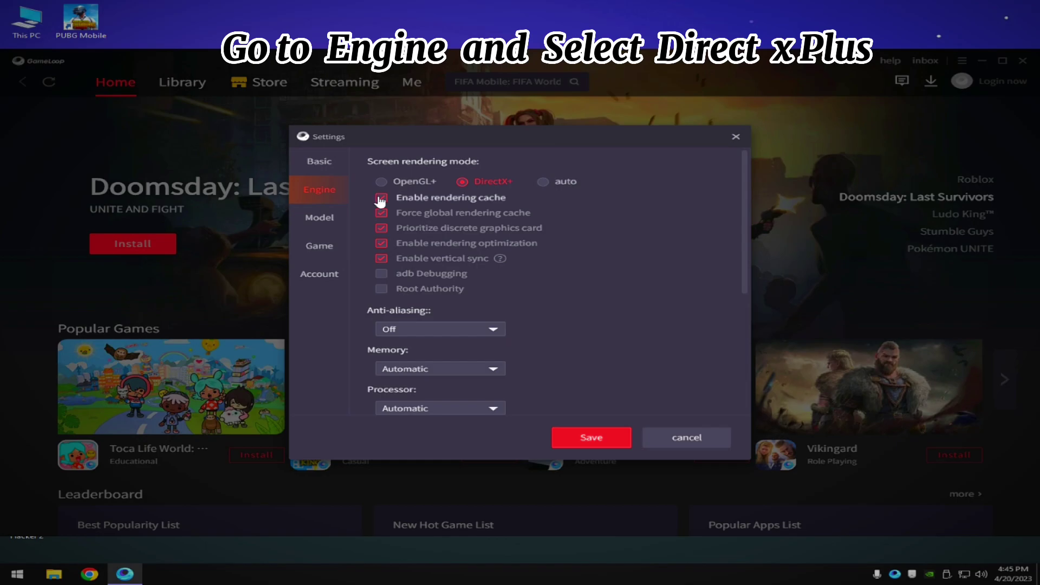
click(382, 260)
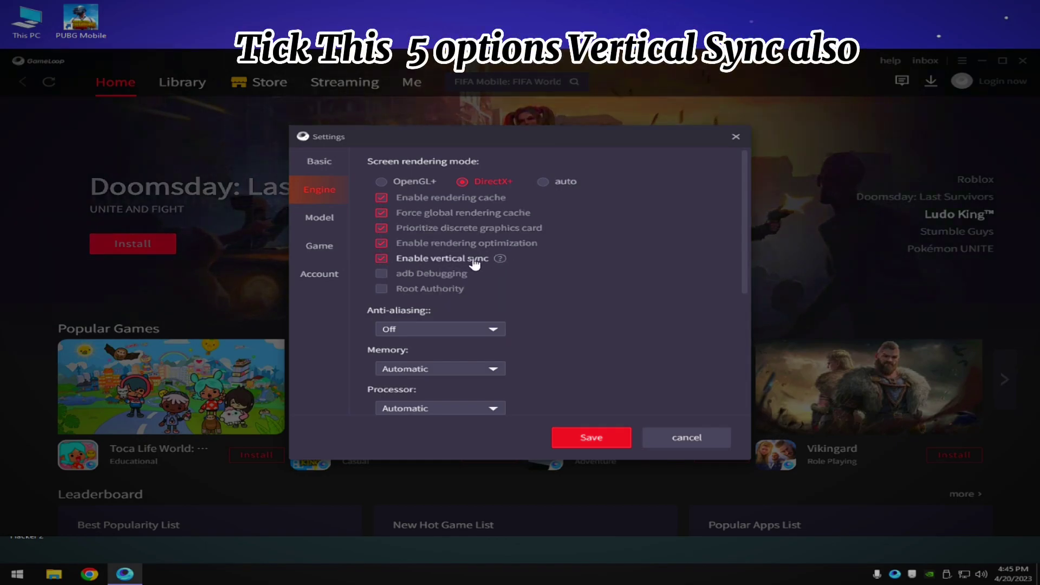
Set the engine resolution to a customized 1440 x 1080
scroll(689, 280, down, 5)
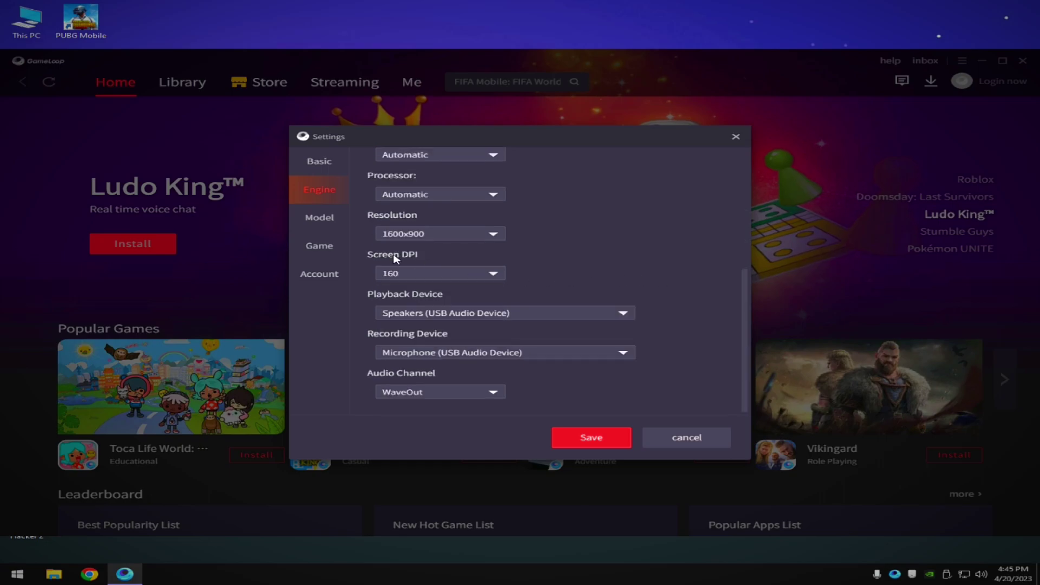
click(437, 234)
scroll(419, 282, down, 2)
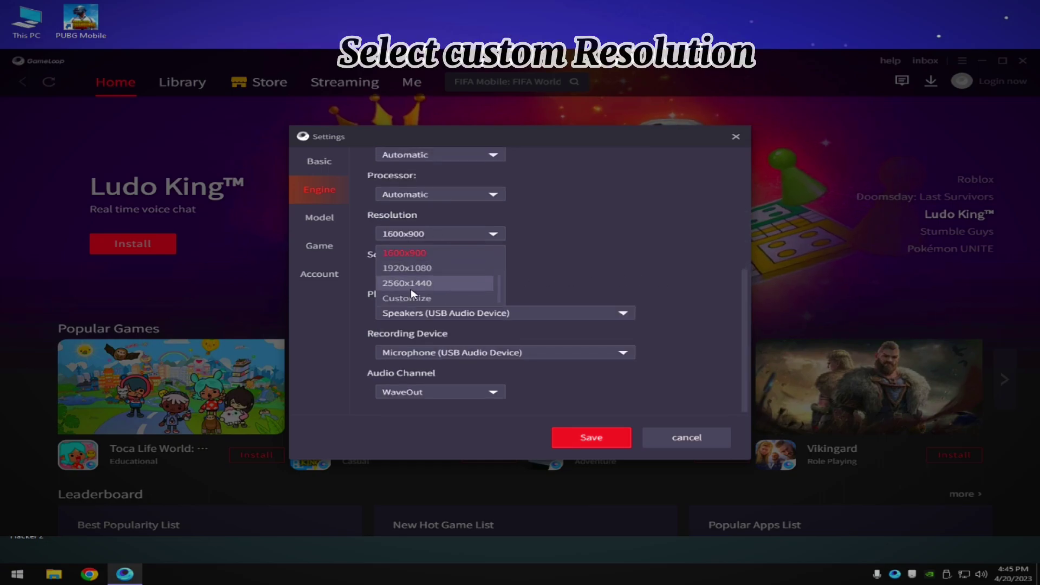
click(411, 298)
click(543, 234)
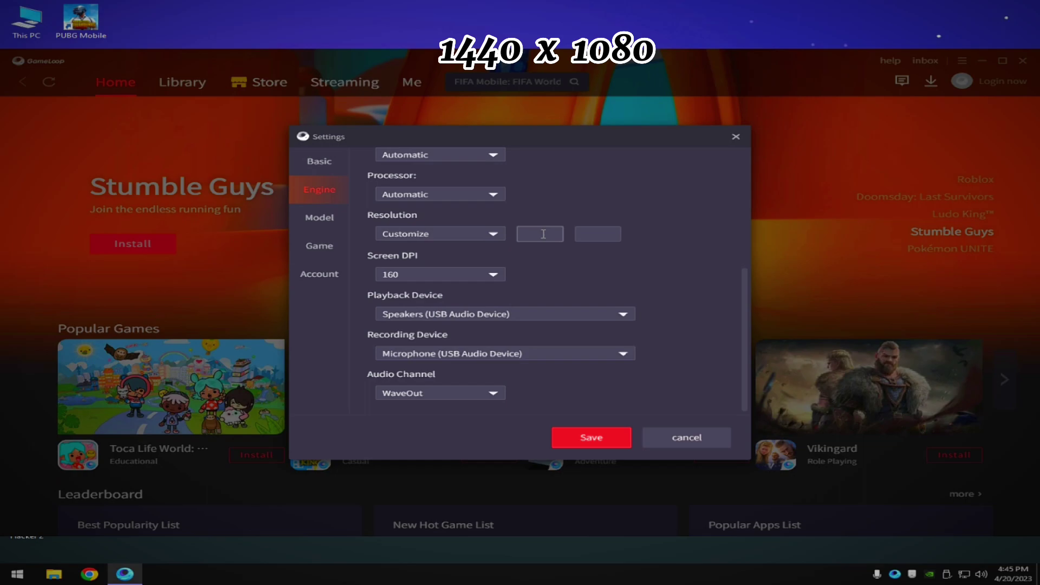
text(1440)
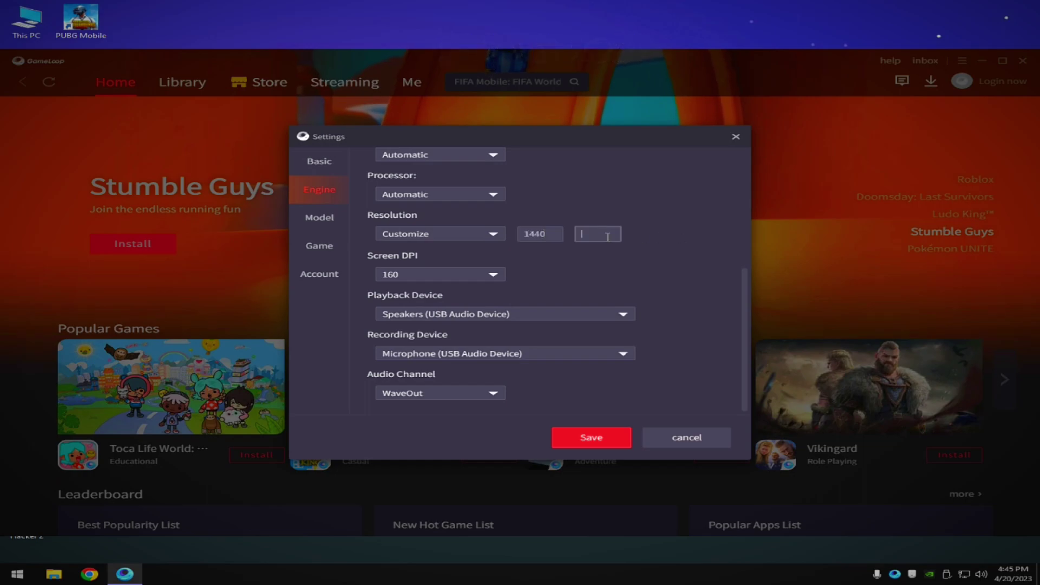
click(608, 237)
text(1080)
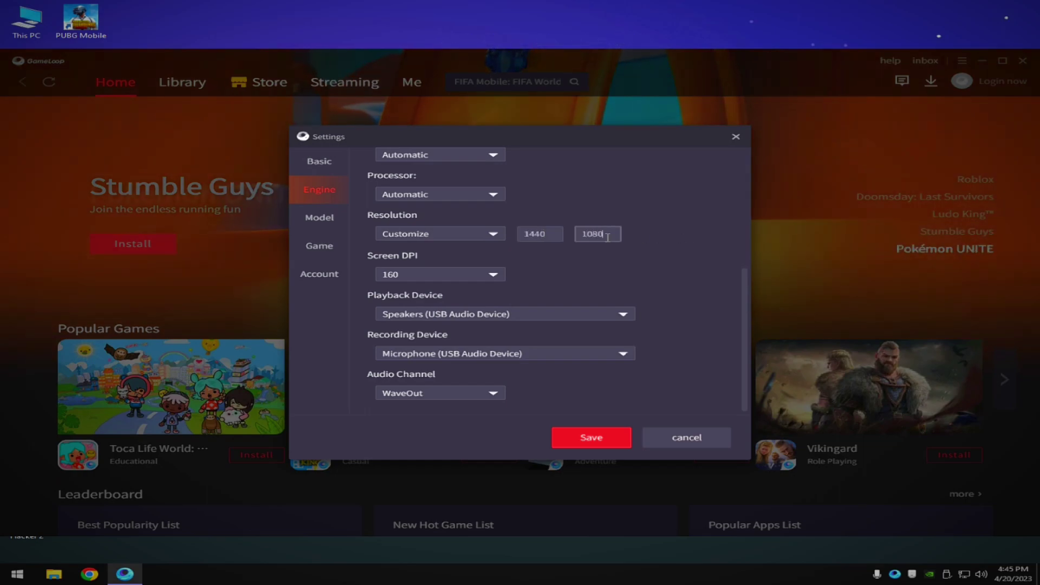
click(601, 314)
click(599, 370)
Review the custom mobile phone model options in the GameLoop settings
click(321, 222)
click(434, 201)
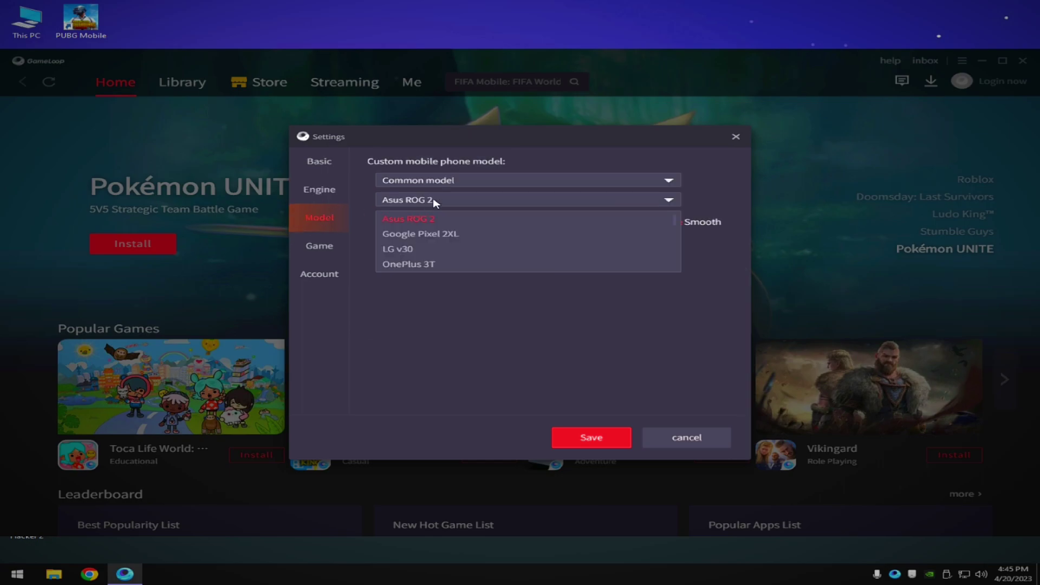
click(427, 181)
click(417, 270)
click(438, 200)
Use HD 1080P definition, HD graphics quality and 60 FPS for PUBG Mobile, and save the settings
click(319, 245)
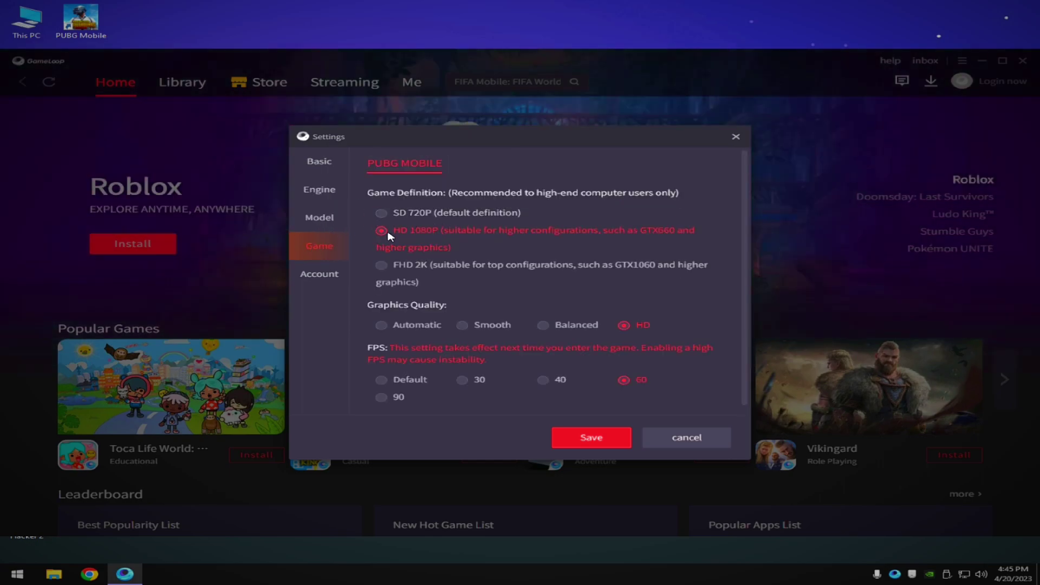
click(397, 213)
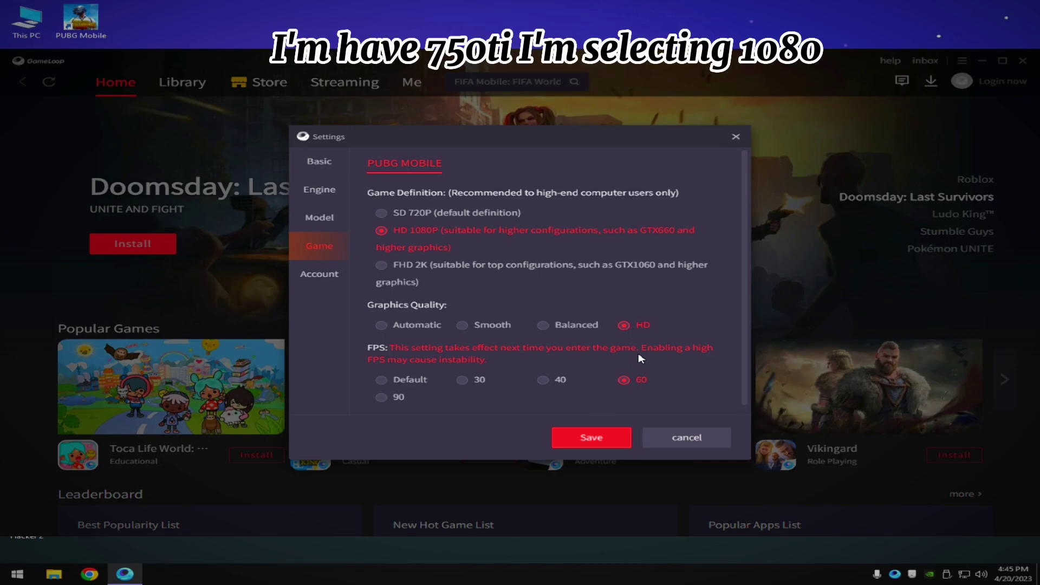
click(584, 438)
Close the GameLoop home window and the Default Controller guide beside the PUBG Mobile game
click(1023, 63)
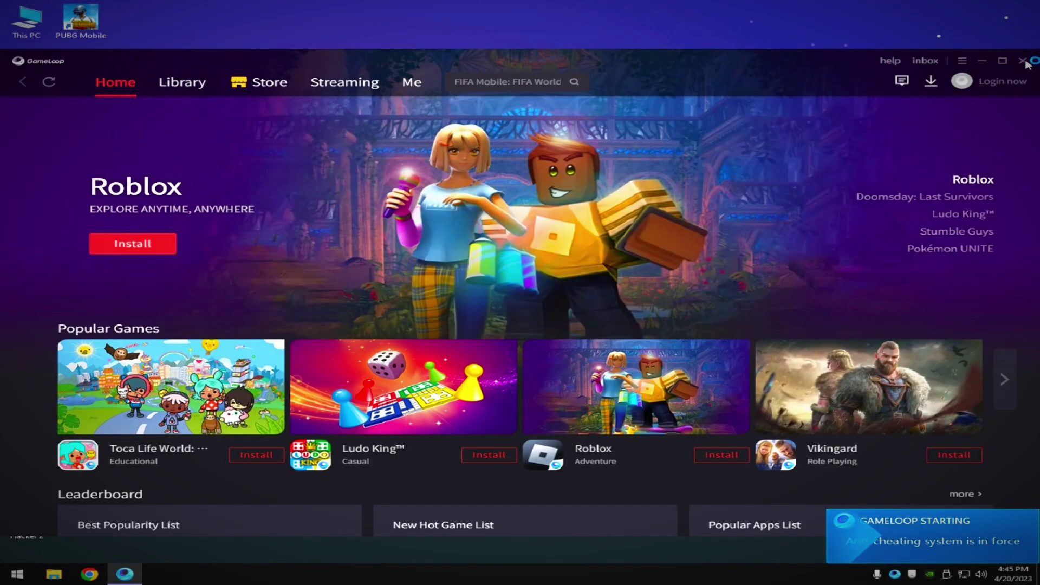
click(1024, 64)
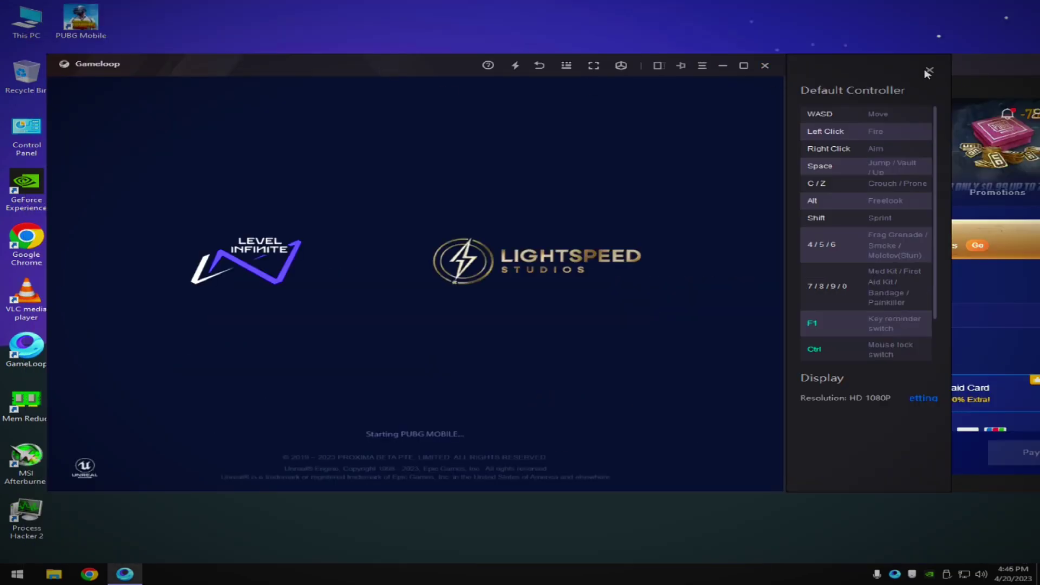
click(929, 71)
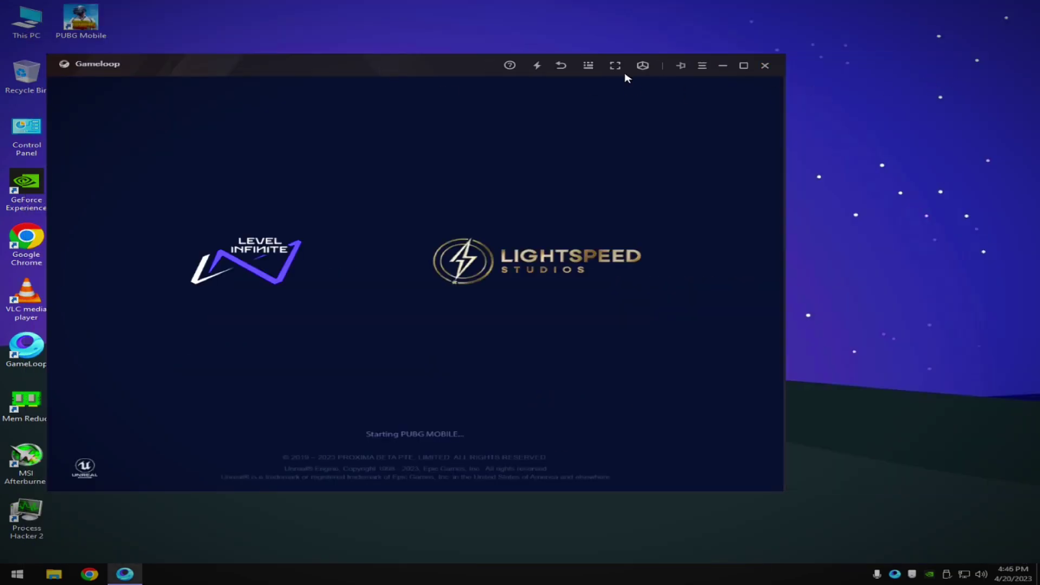
Refresh the desktop several times while PUBG Mobile loads, and accept the emulator notice
right_click(861, 90)
click(864, 121)
right_click(844, 90)
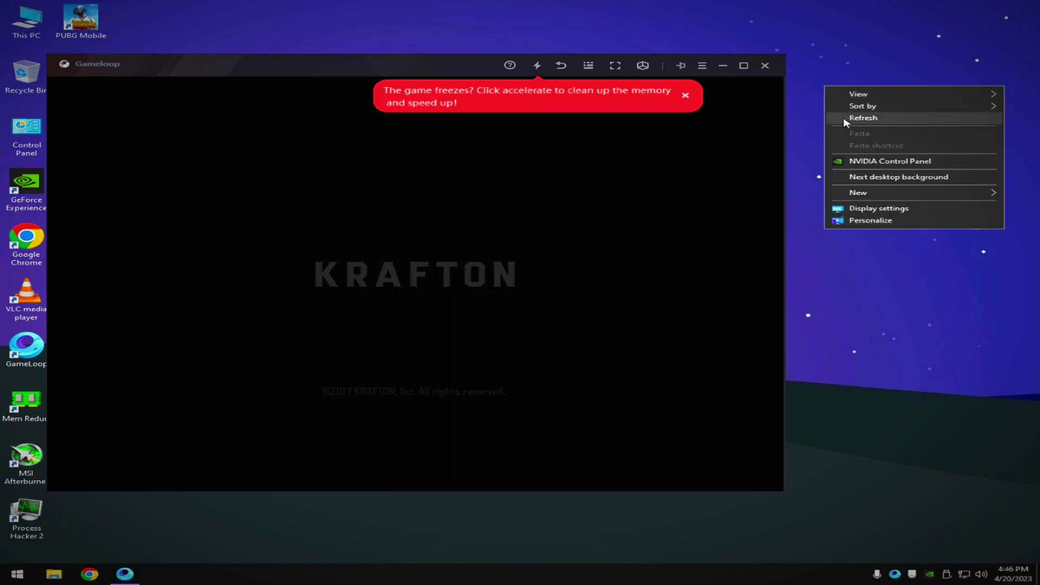
click(847, 114)
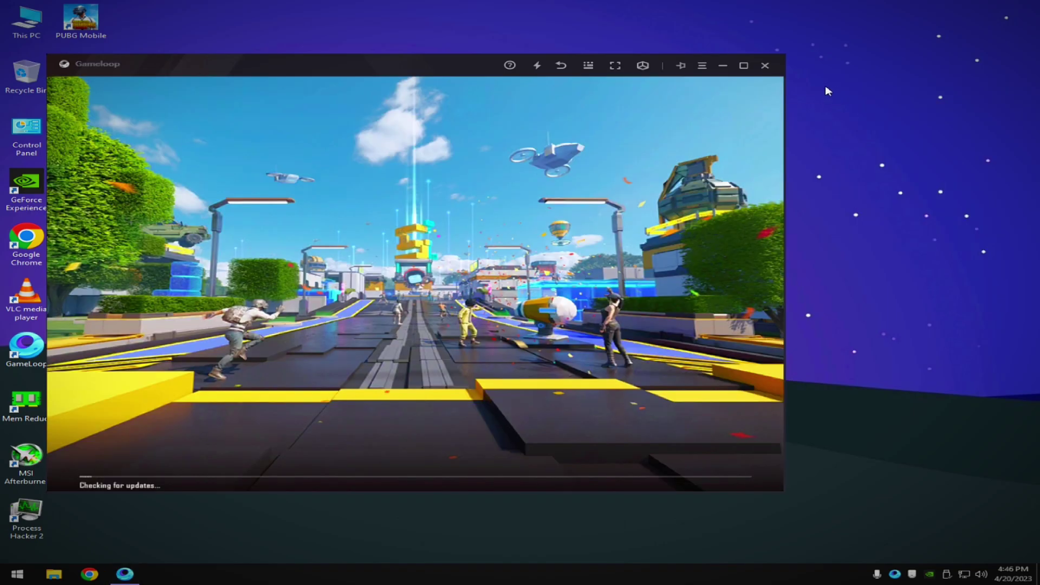
right_click(839, 102)
click(848, 133)
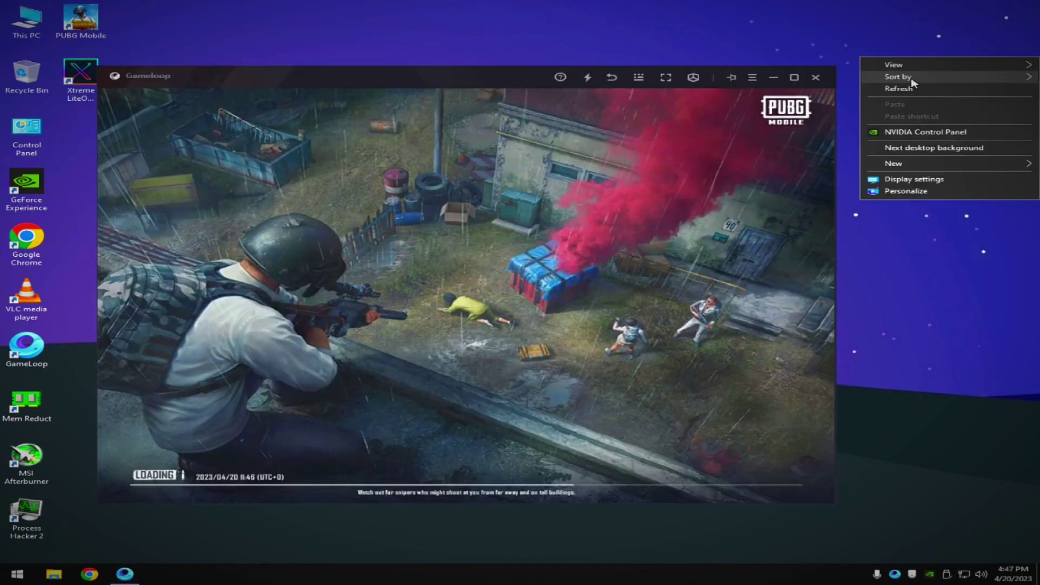
click(890, 90)
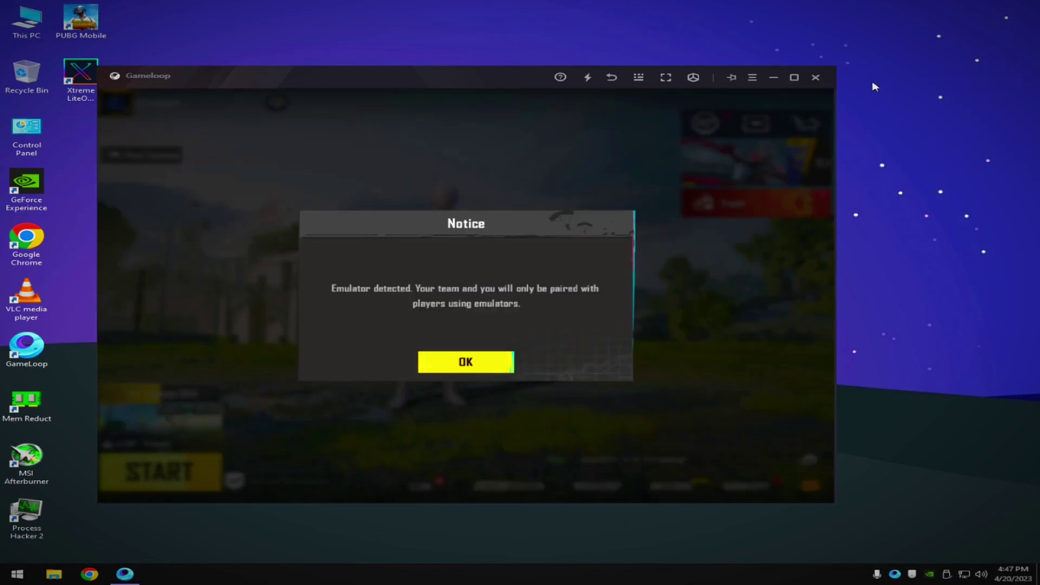
click(465, 362)
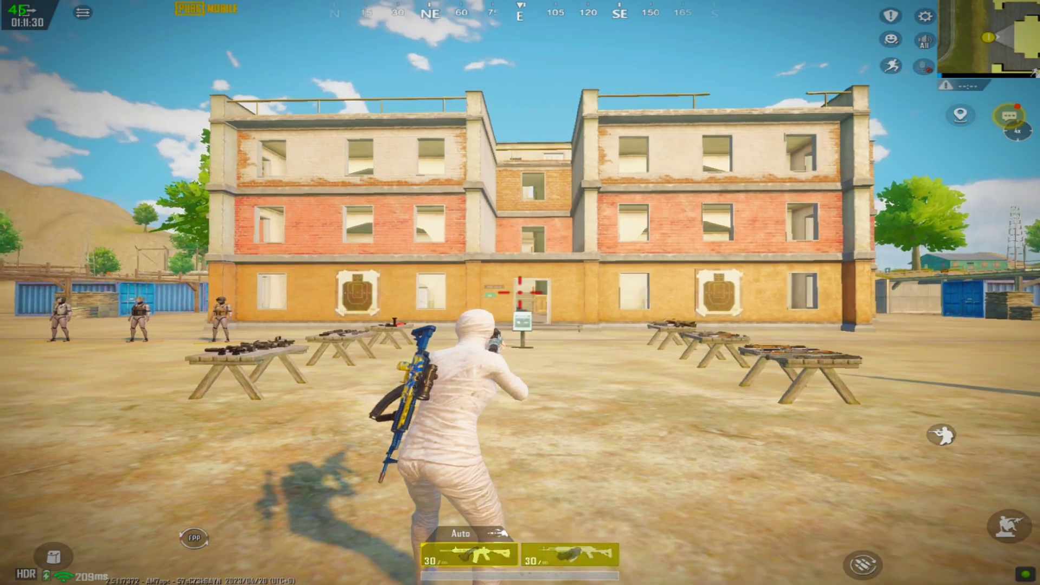
Test the game in the training ground by moving, looking around, aiming through the scope and firing
key(w)
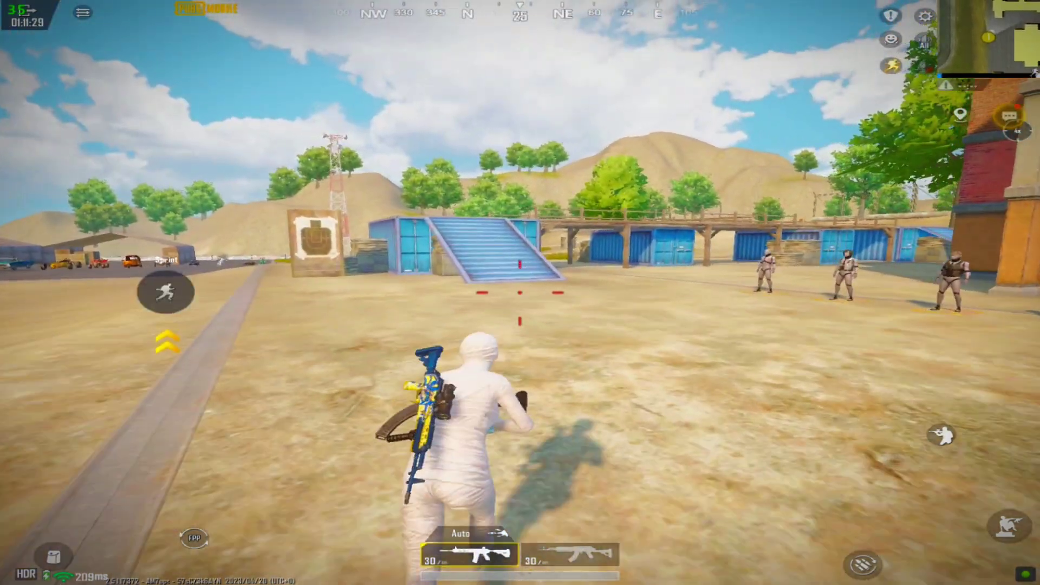
right_click(520, 293)
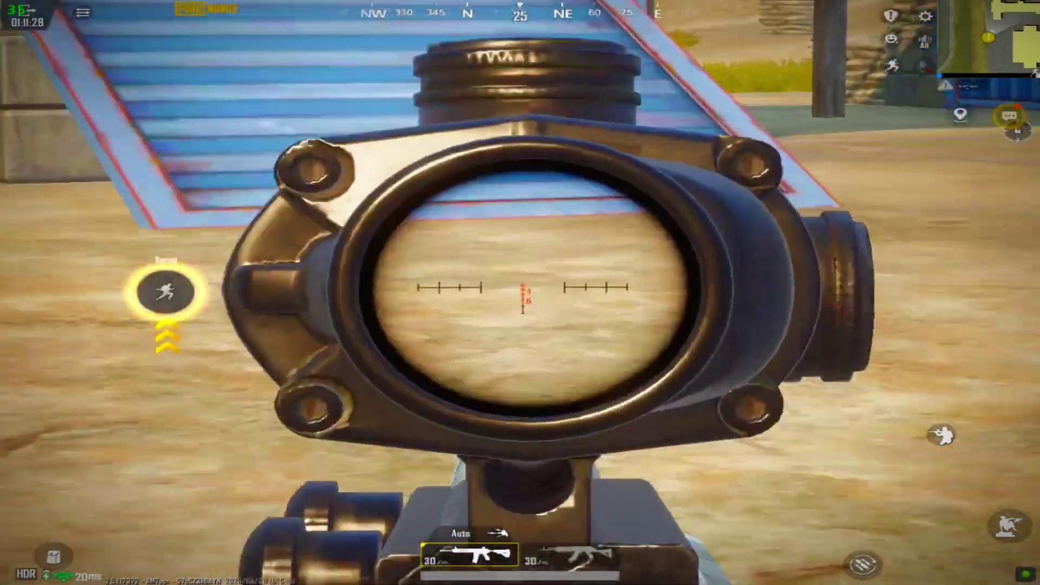
right_click(520, 292)
key(c)
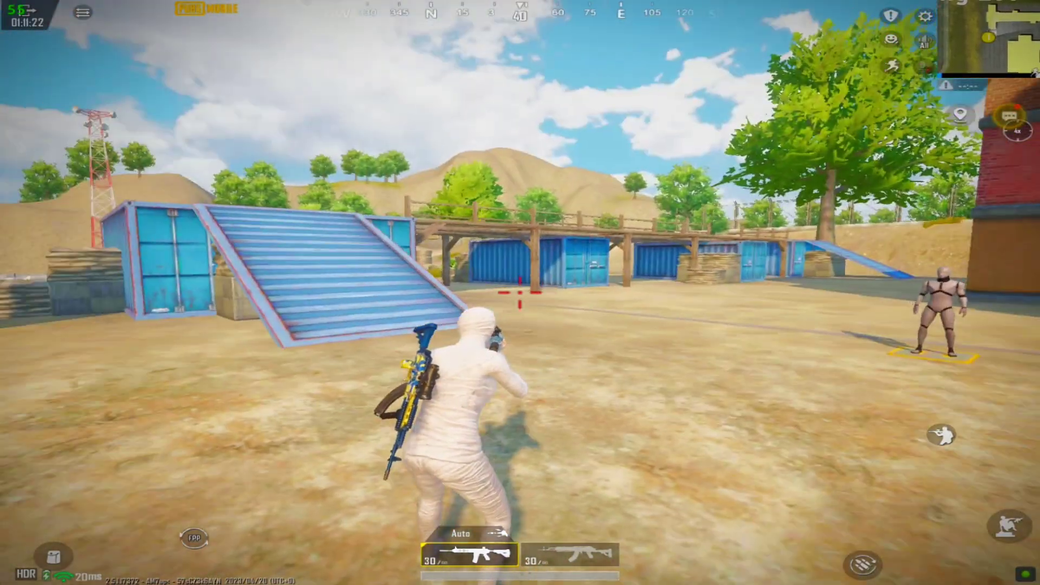
mouse_move(759, 325)
mouse_down()
mouse_move(542, 325)
mouse_move(758, 325)
mouse_up()
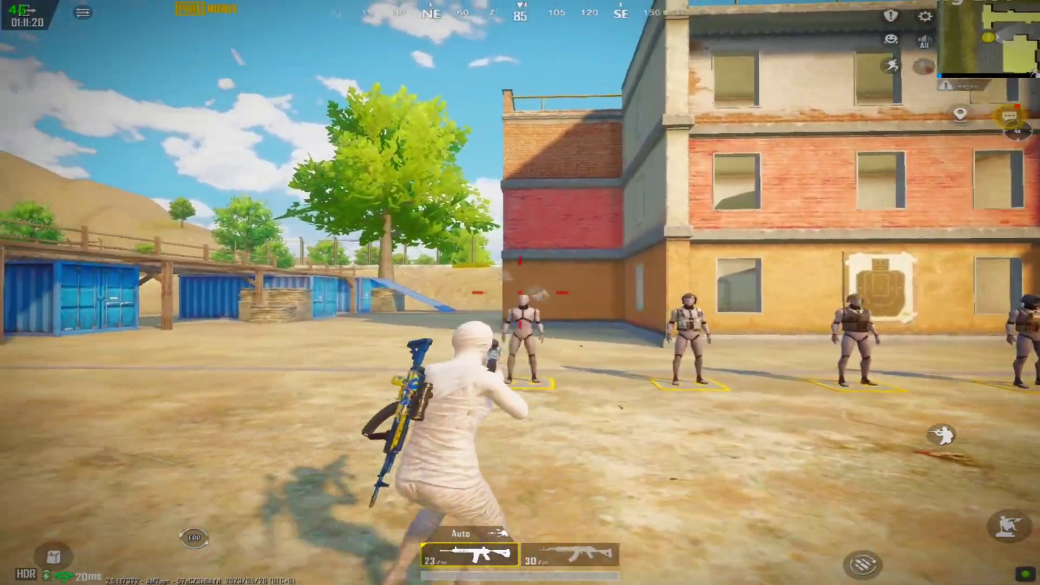
click(520, 292)
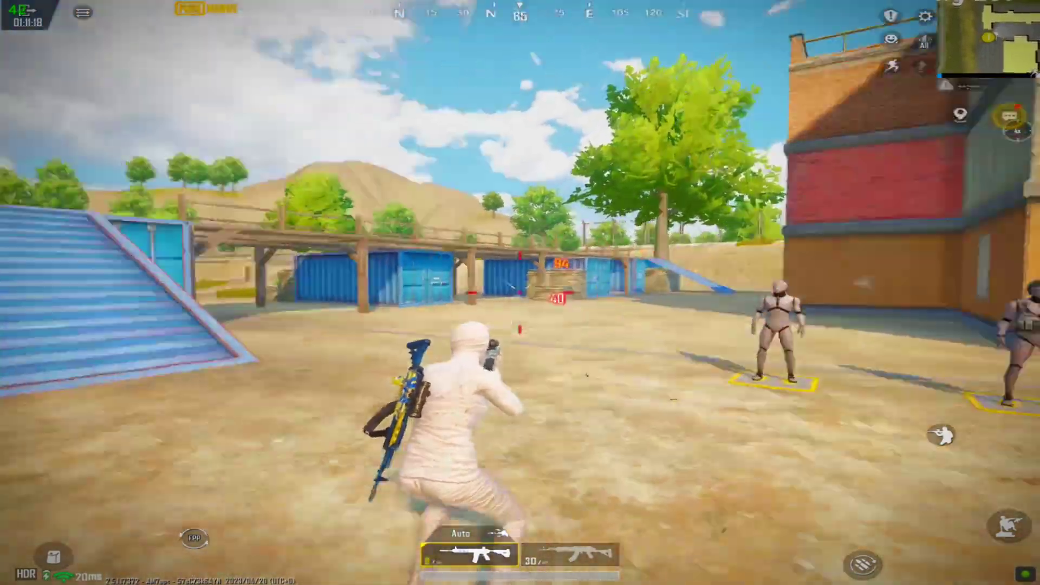
drag(759, 325, 488, 325)
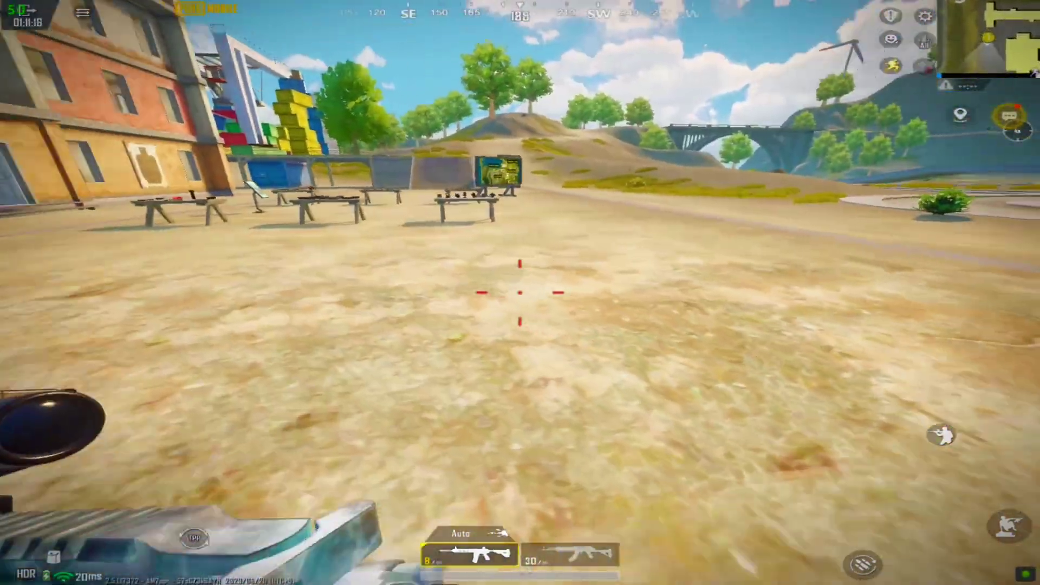
drag(759, 325, 921, 325)
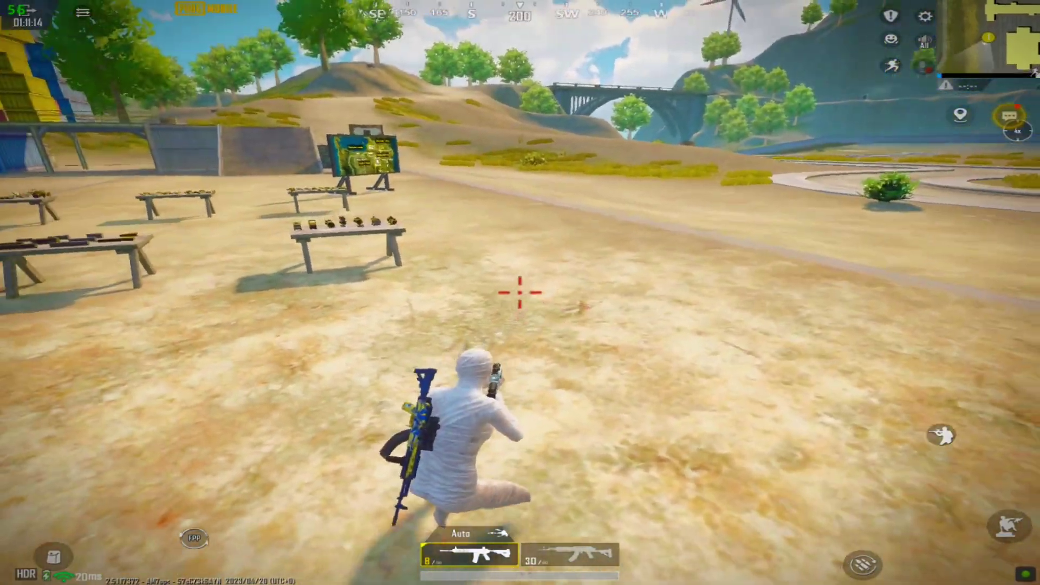
drag(758, 325, 921, 325)
right_click(521, 292)
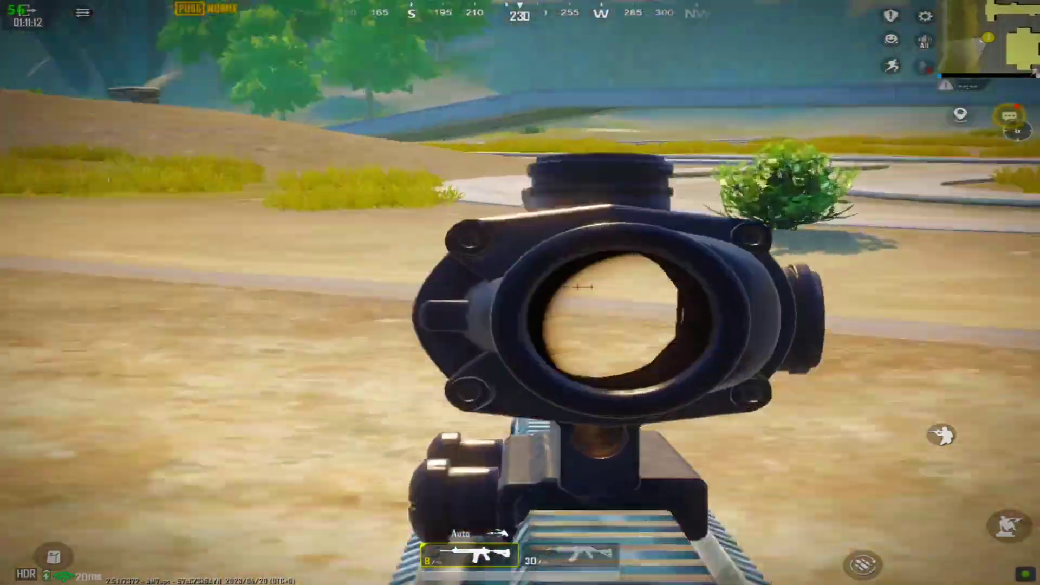
click(521, 292)
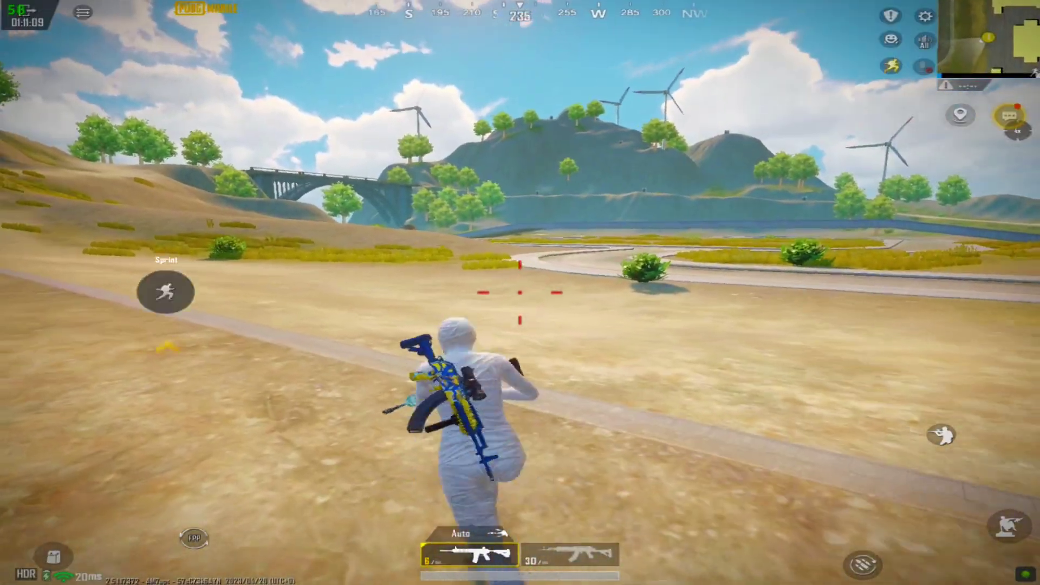
right_click(520, 293)
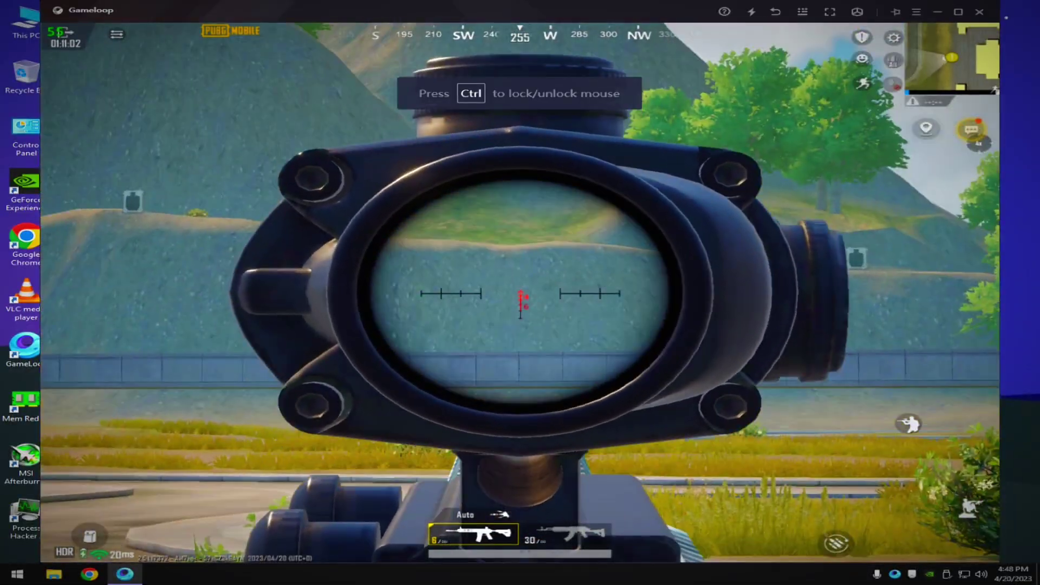
Unlock the mouse and open the game's button layout editor for character control scheme 3 with fixed movement and fire buttons
key(ctrl)
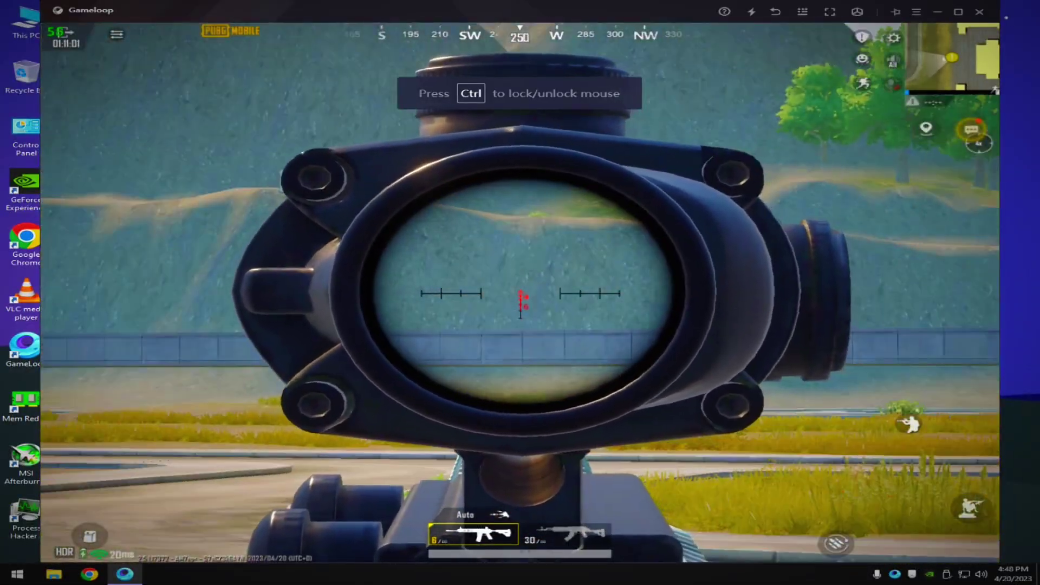
click(896, 41)
click(884, 182)
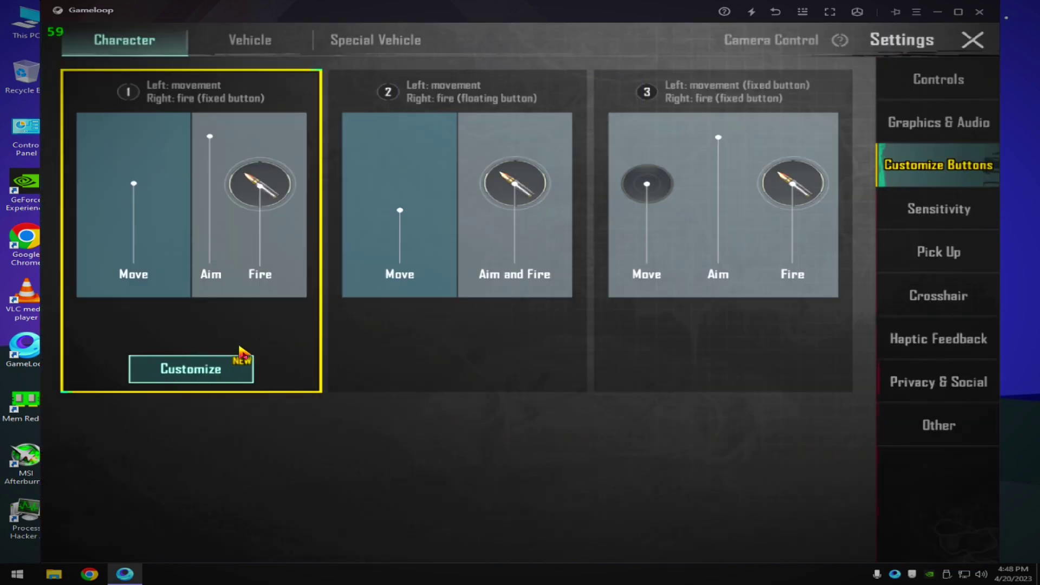
click(727, 252)
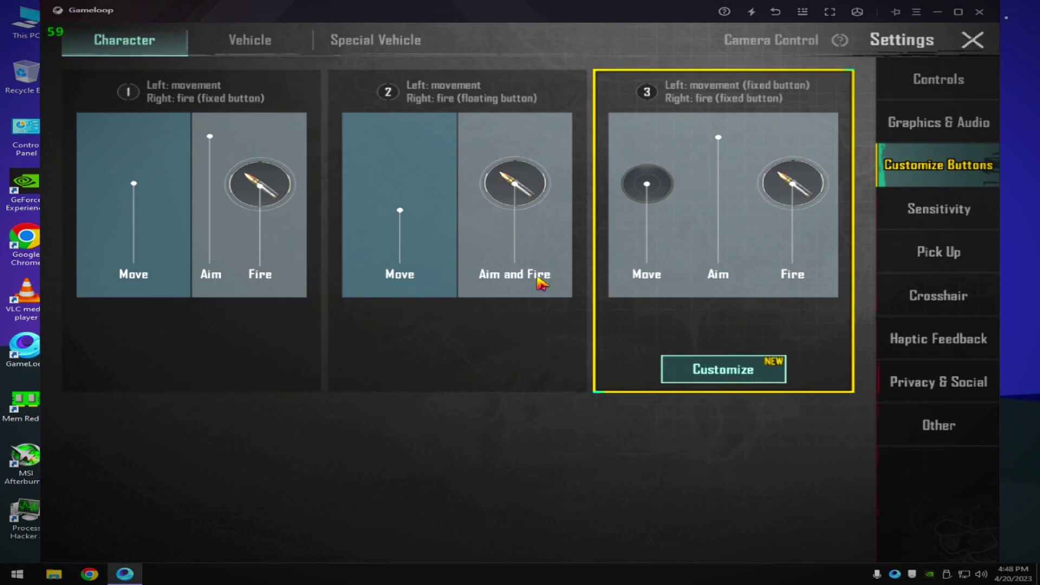
click(699, 369)
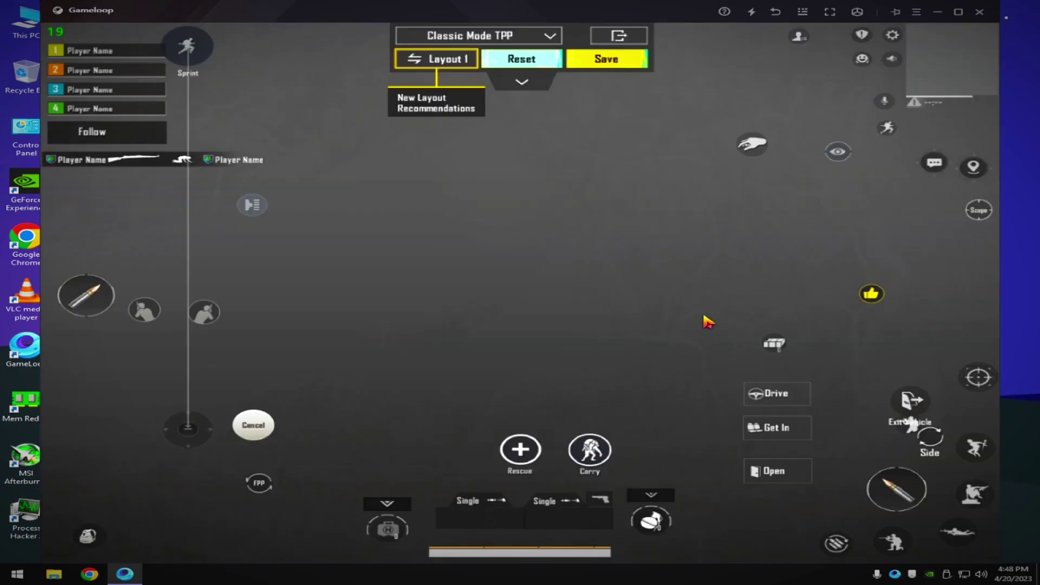
Switch the button layout to Layout 2 in Cloud Layout Management and close the layout list
click(517, 63)
click(449, 375)
click(447, 61)
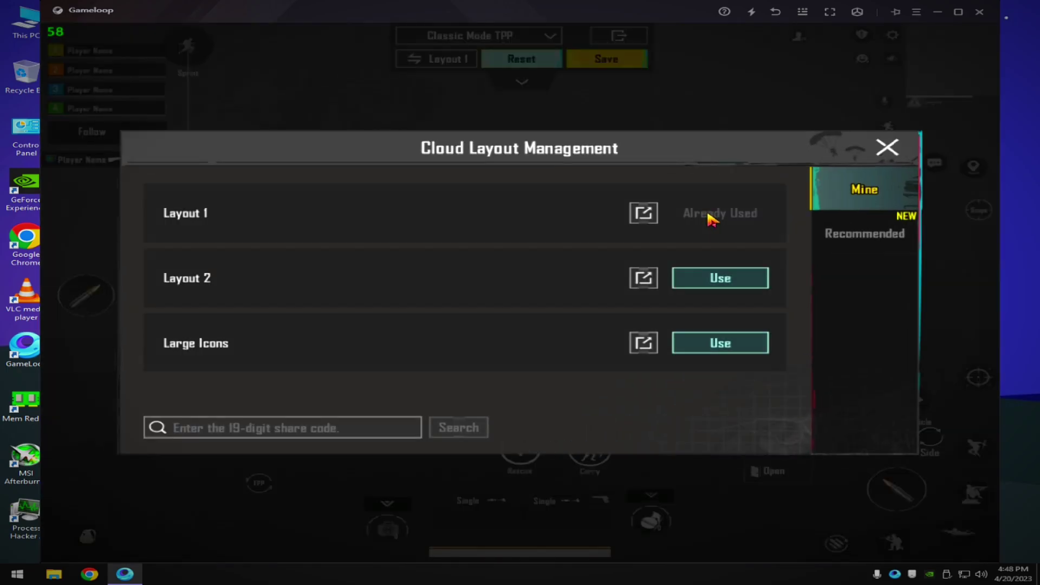
click(743, 274)
click(887, 150)
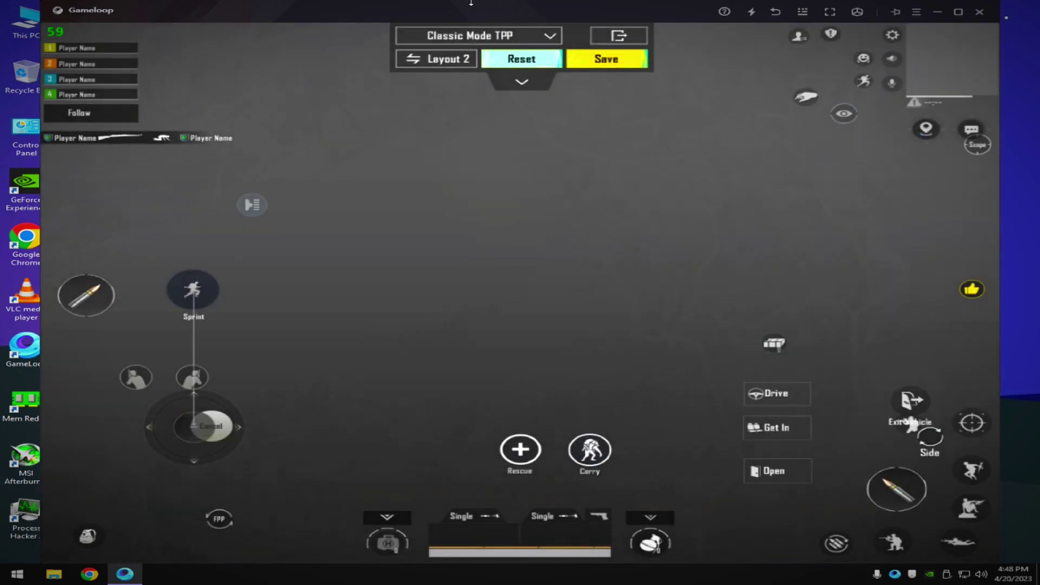
Reduce the game window to a smaller size on the desktop, refresh the desktop, and check the GameLoop key mapping positions
drag(471, 2, 490, 89)
right_click(367, 12)
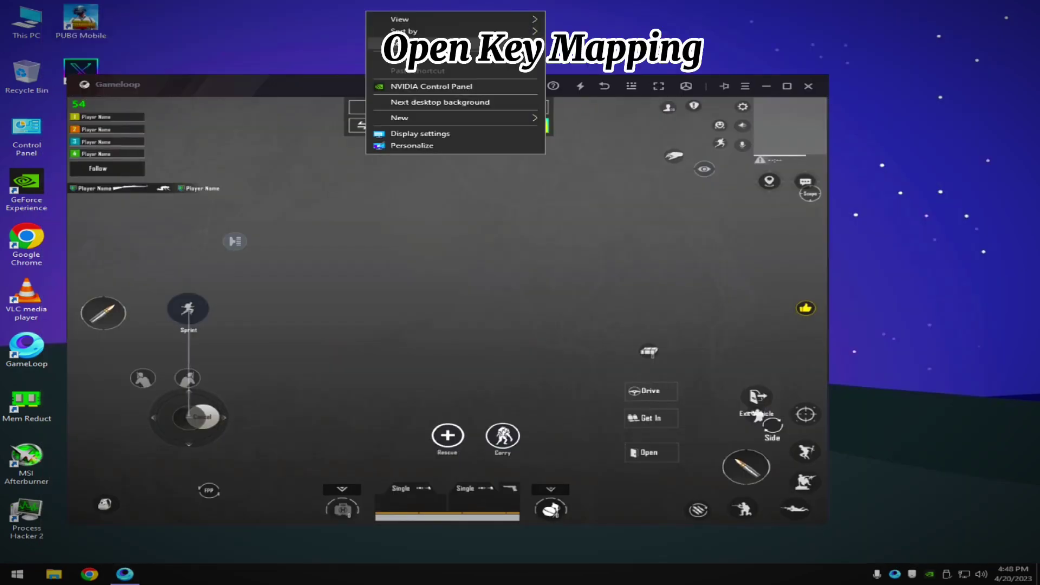
click(412, 43)
click(631, 86)
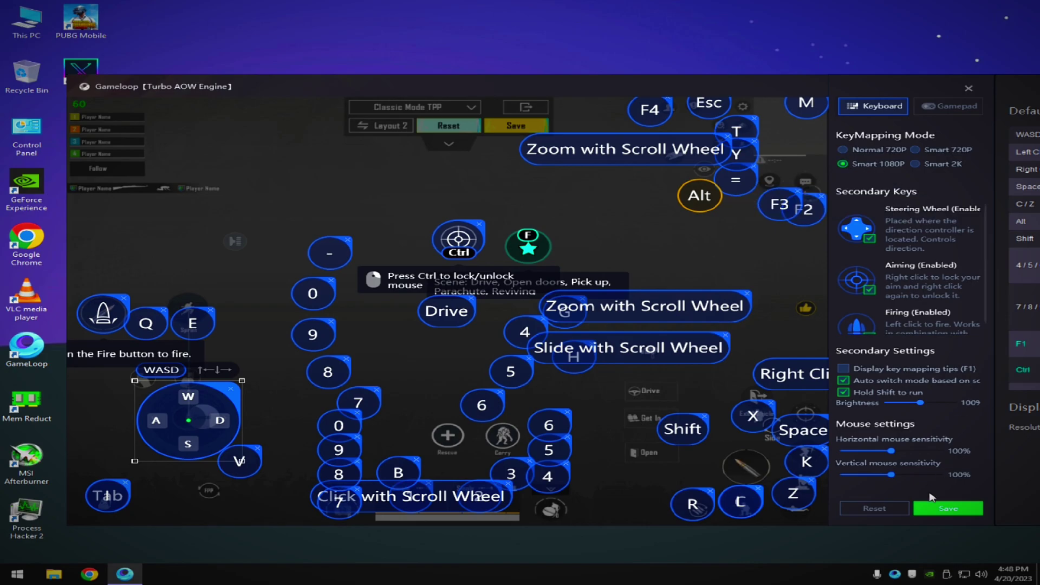
click(943, 512)
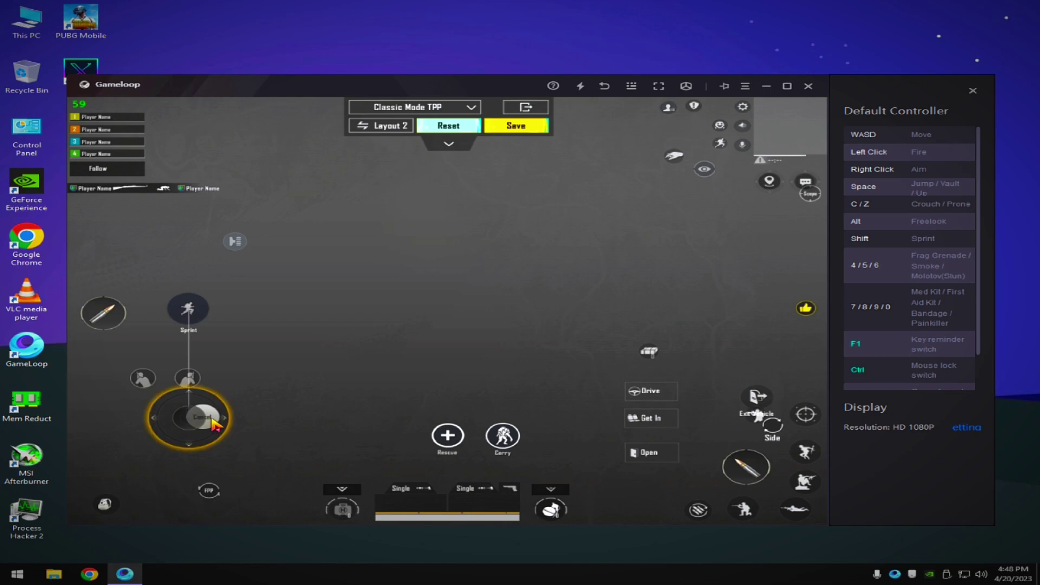
Place the movement joystick at the WASD mapping position, set its button size to 50%, and check it against the key mapping
drag(216, 425, 154, 435)
drag(154, 434, 193, 430)
click(453, 145)
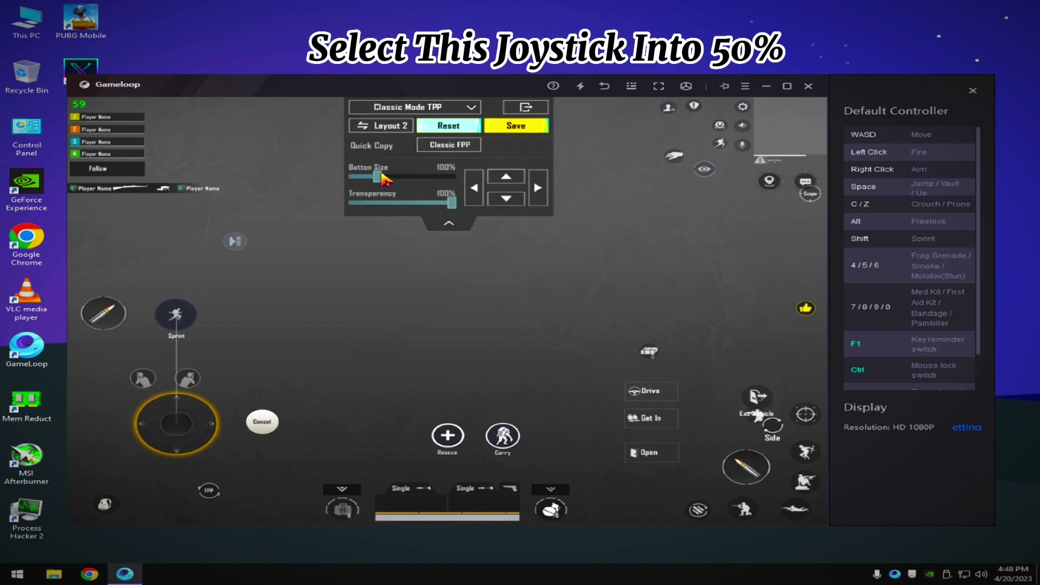
drag(387, 176, 335, 192)
click(630, 88)
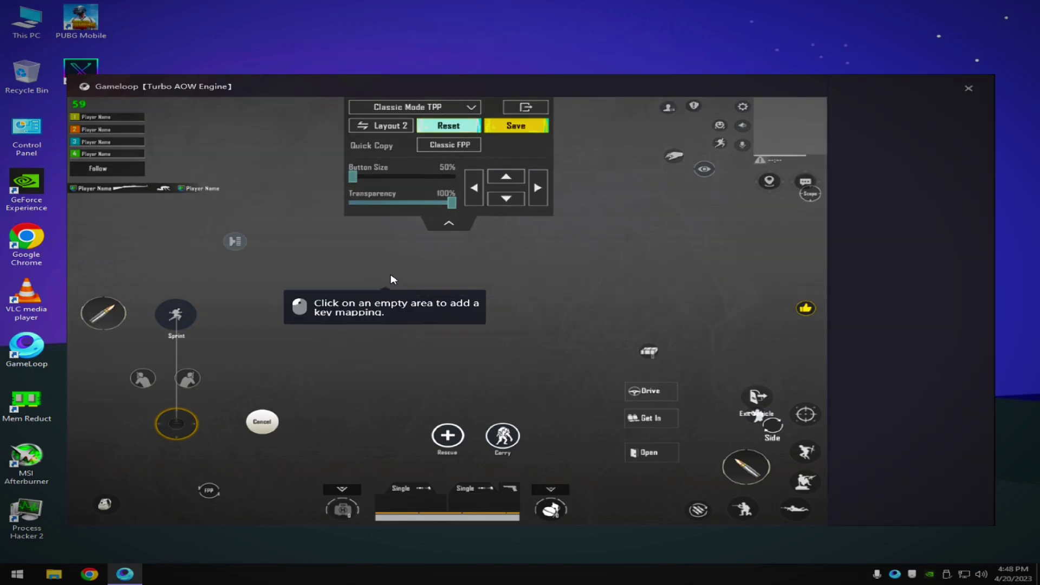
click(949, 509)
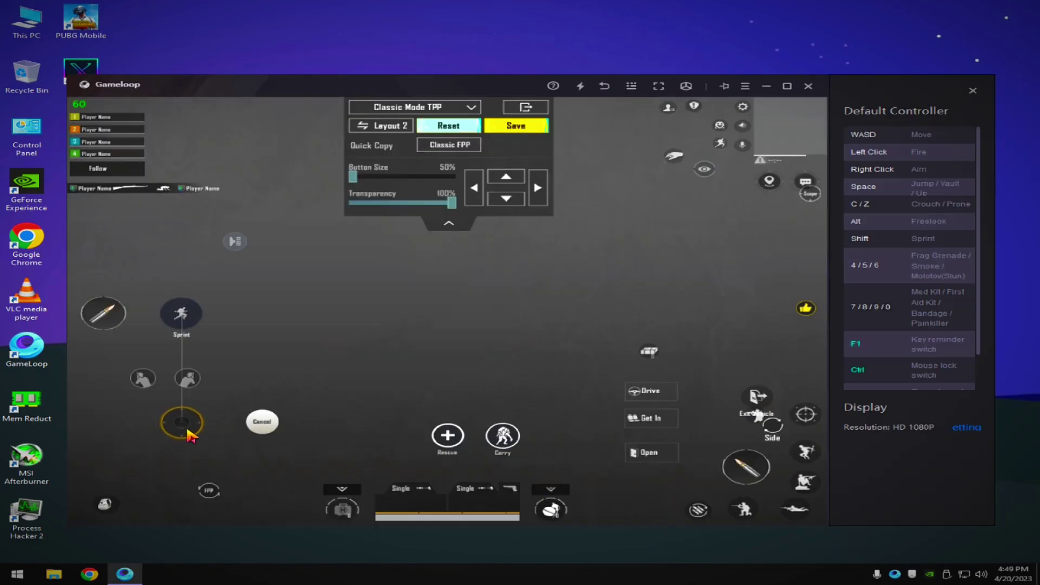
Move the two lean buttons to the Q and E positions and the FPP button to the V position, checking them against the key mapping
click(632, 87)
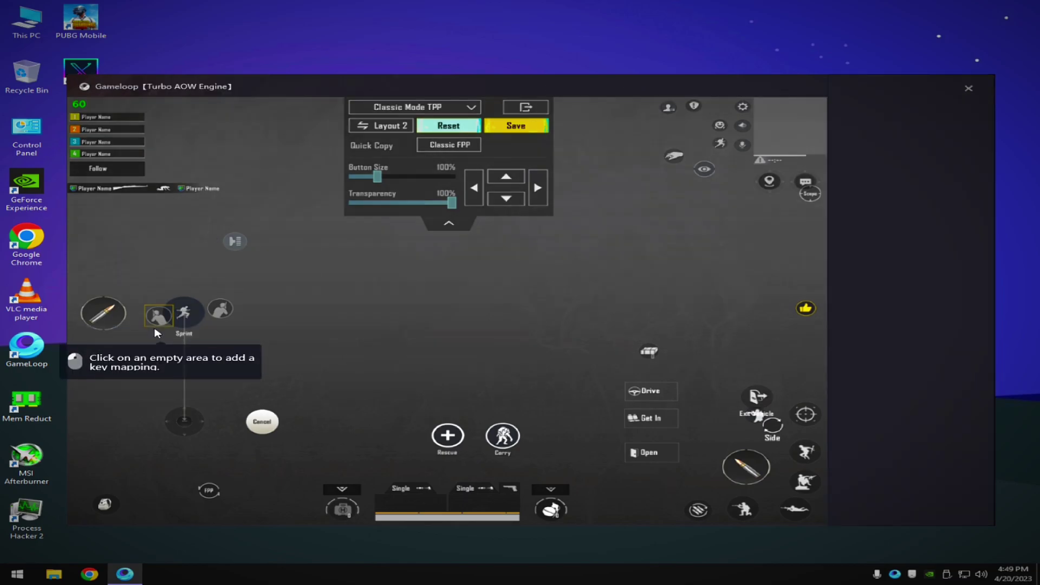
click(947, 510)
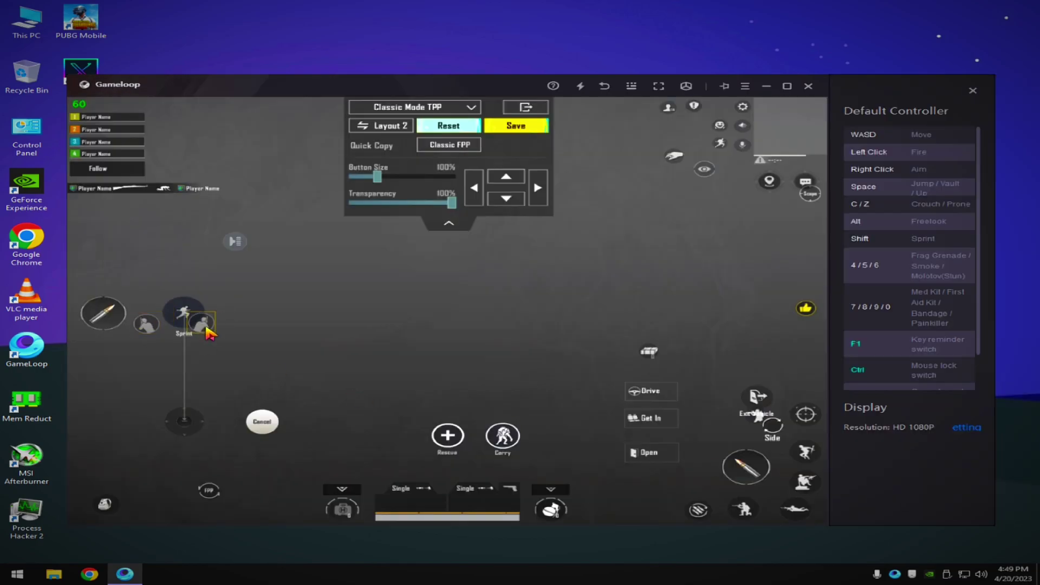
click(631, 86)
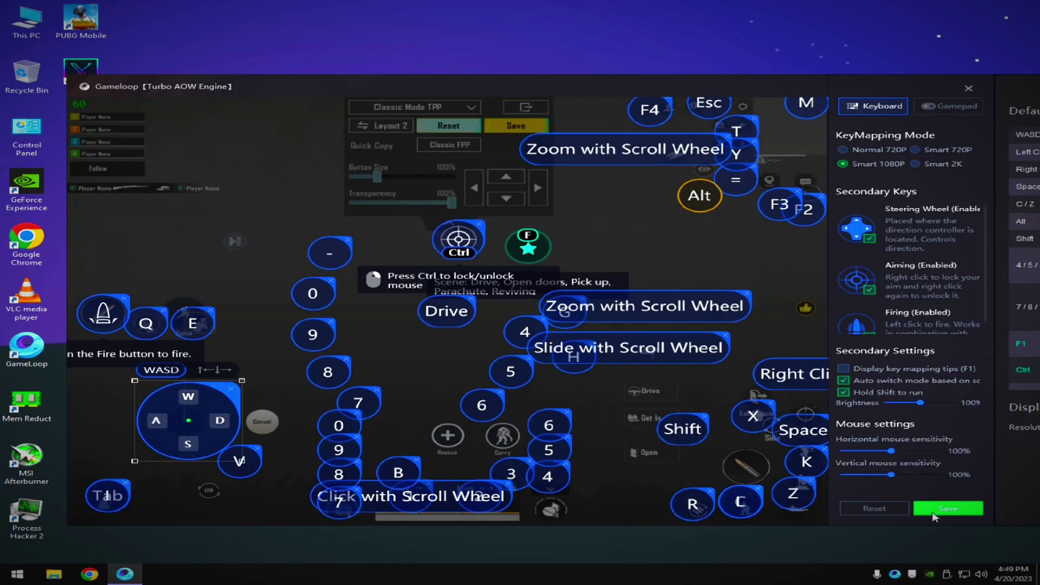
click(934, 512)
click(632, 87)
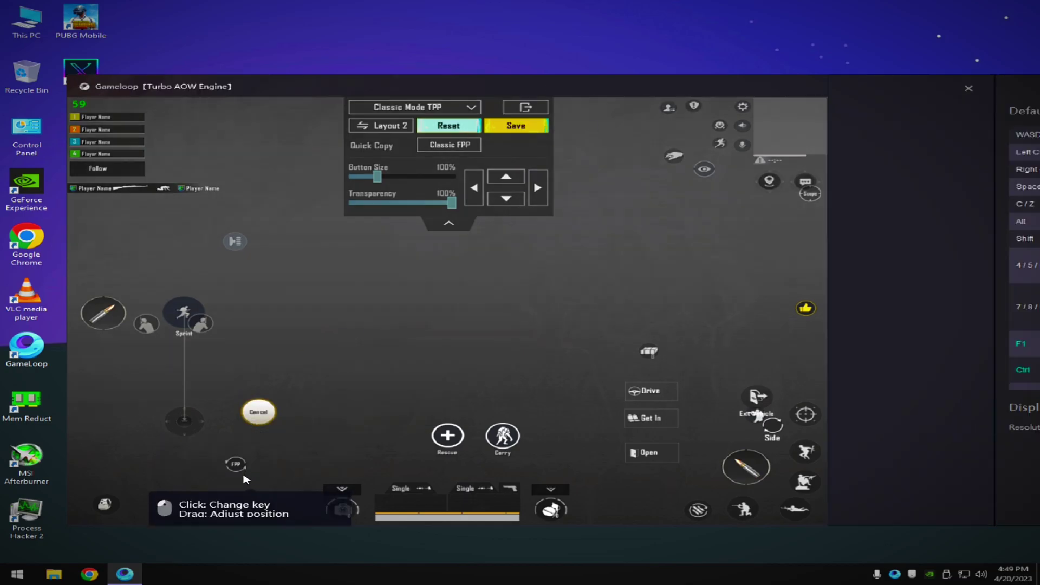
key(Escape)
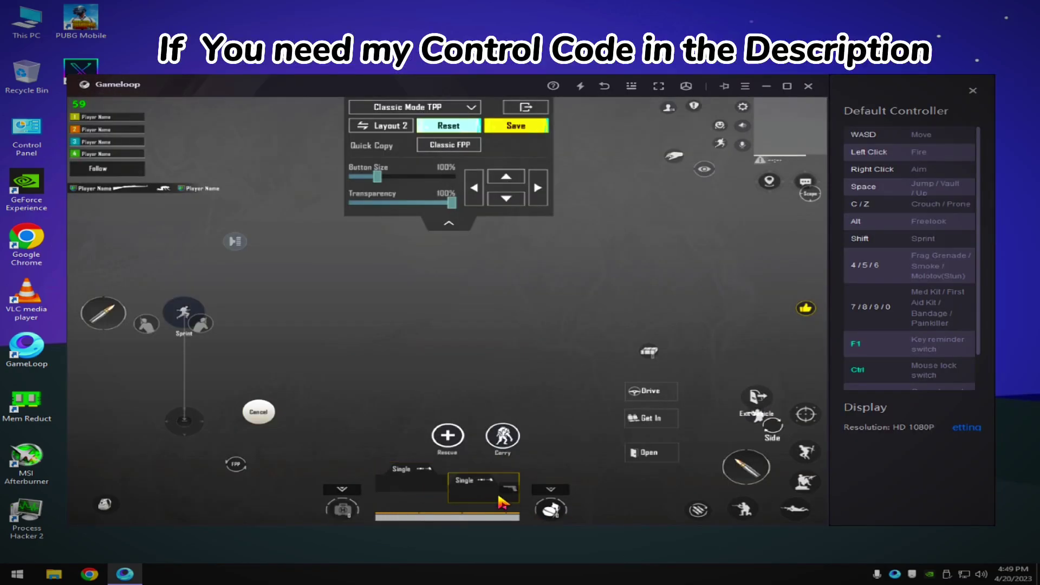
Raise the two weapon slots, the grenade button and the medkit button to fit their number key positions
drag(514, 491, 514, 474)
drag(464, 509, 492, 486)
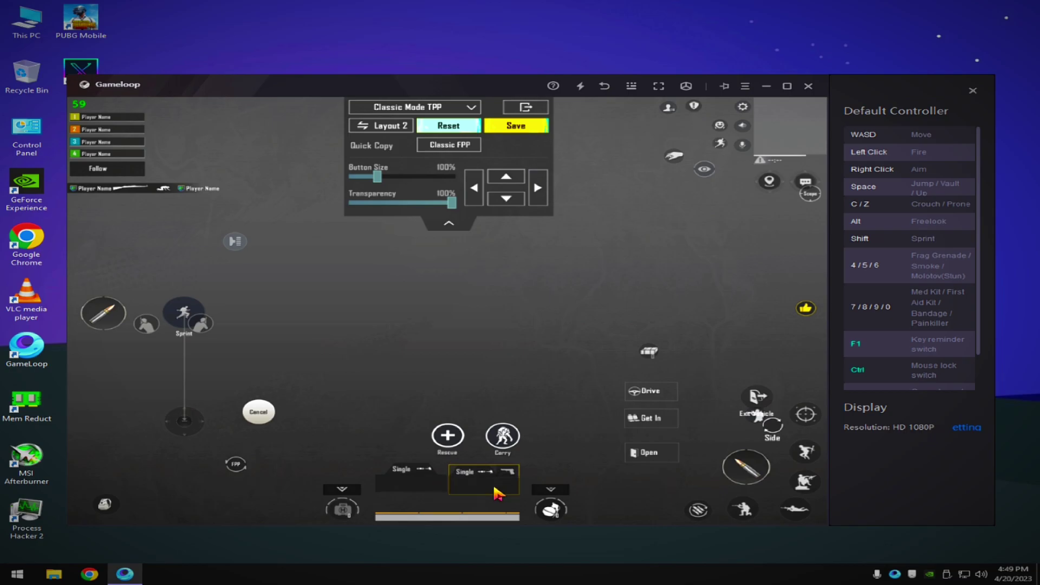
drag(550, 507, 551, 489)
drag(351, 504, 348, 491)
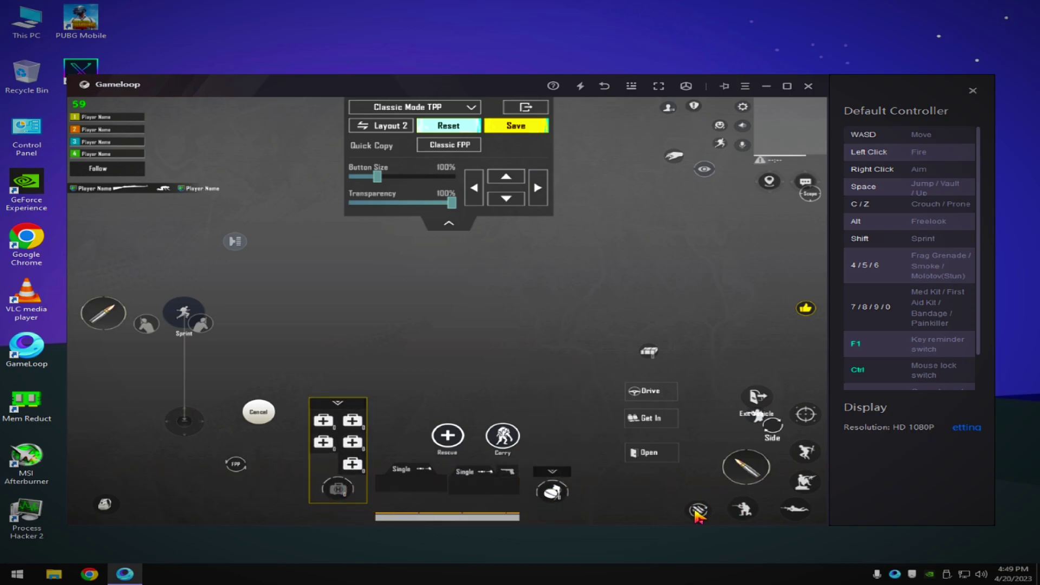
Align the scope, jump, crouch and prone buttons with their mapped keys, checking the key mapping overlay
click(631, 86)
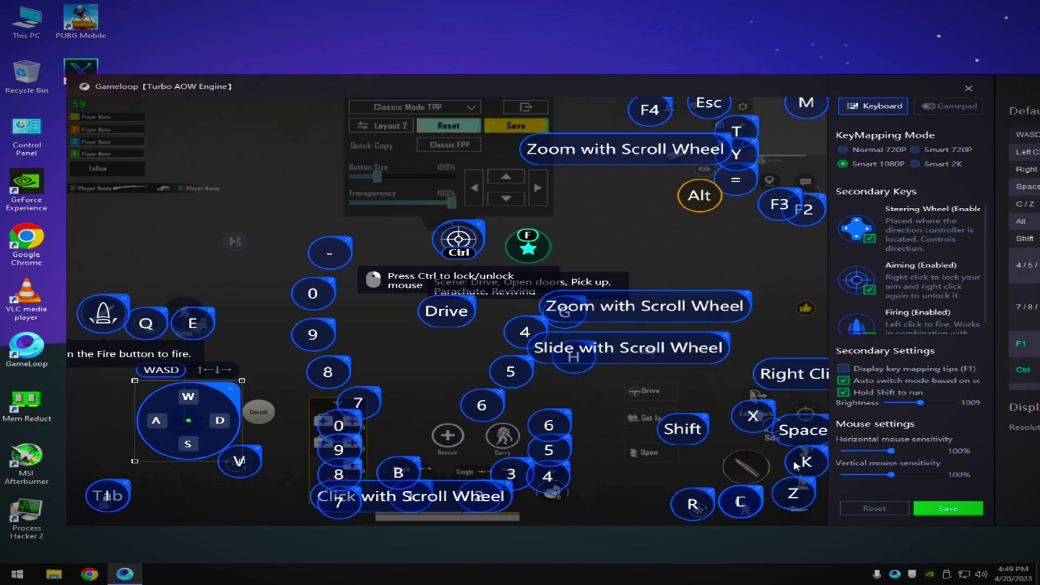
click(955, 509)
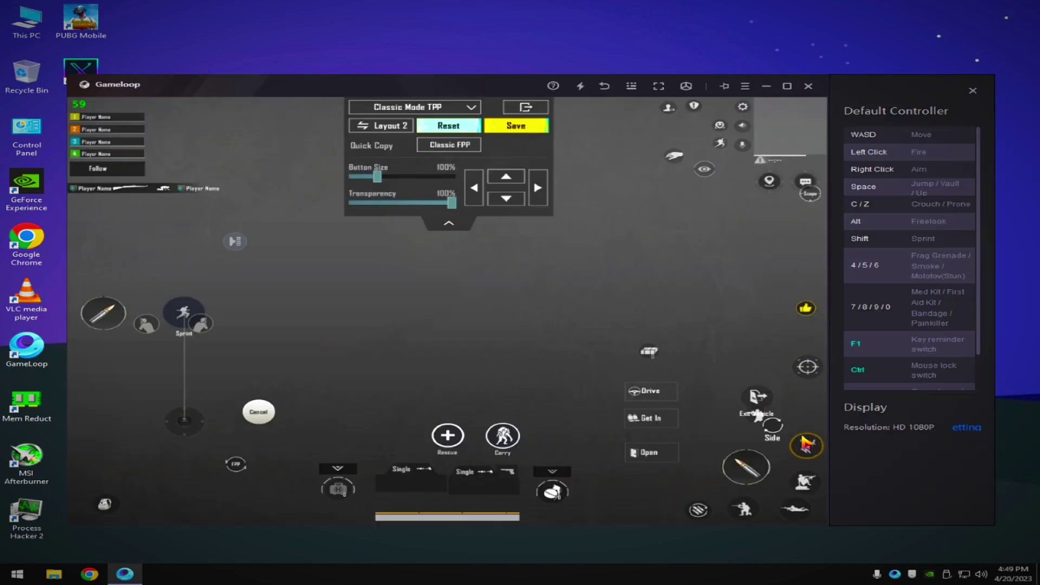
click(632, 86)
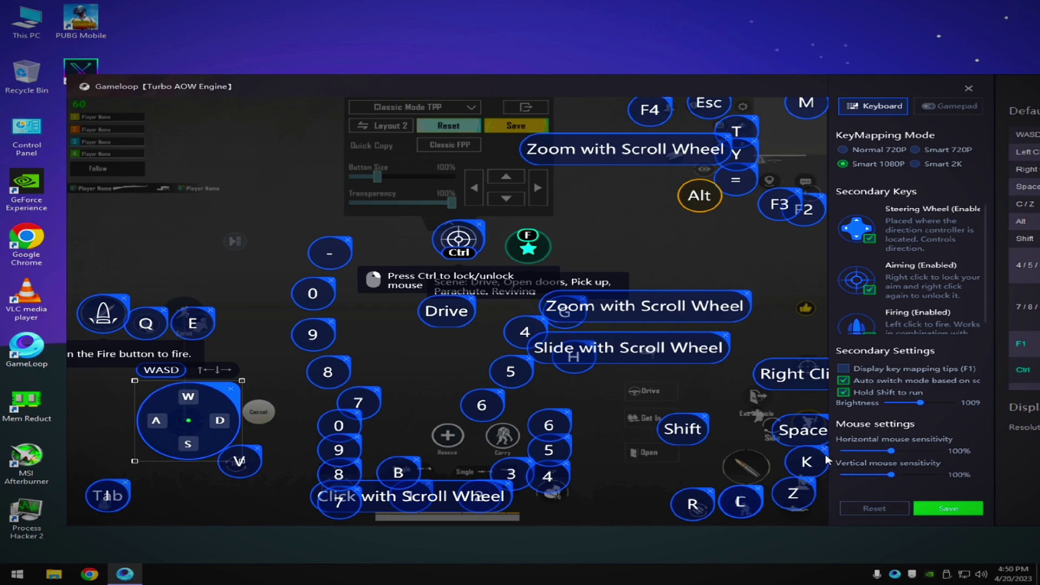
click(948, 509)
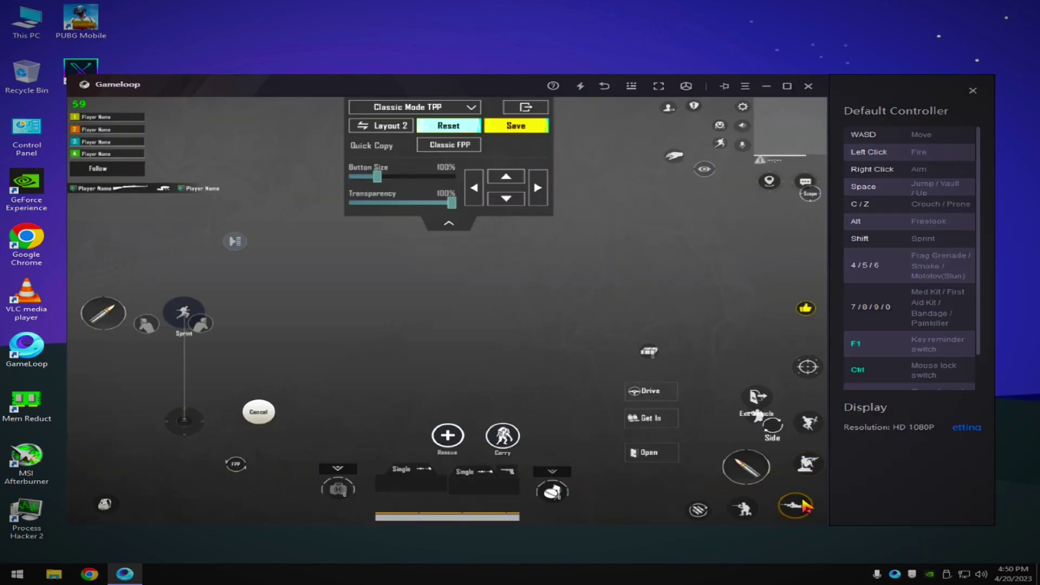
Move and enlarge the hand button, place the free look eye at the Alt position, and check both against the key mapping
drag(675, 156, 630, 202)
drag(378, 177, 392, 176)
drag(626, 205, 618, 204)
drag(704, 169, 706, 200)
click(631, 86)
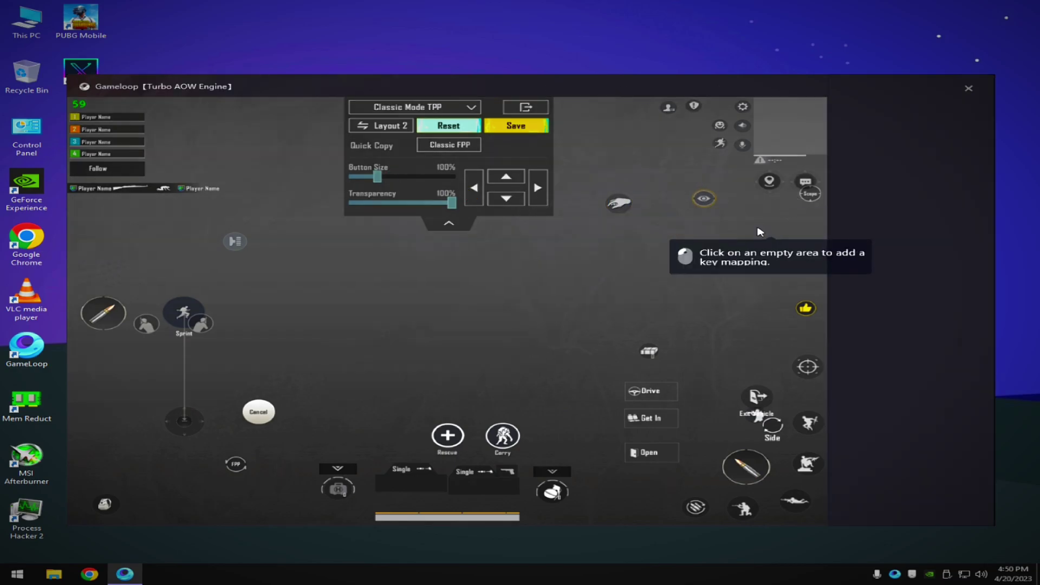
click(948, 510)
Align the microphone, auto-sprint, chat and marker buttons with Y, =, F3 and F2, and save the layout before returning to the training ground
click(743, 172)
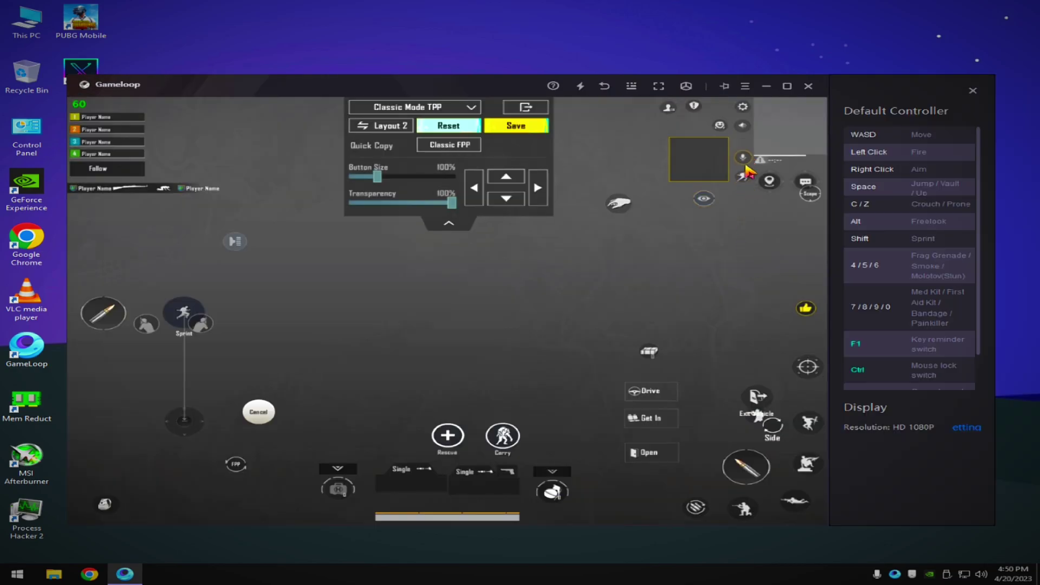
drag(743, 175, 743, 179)
click(631, 86)
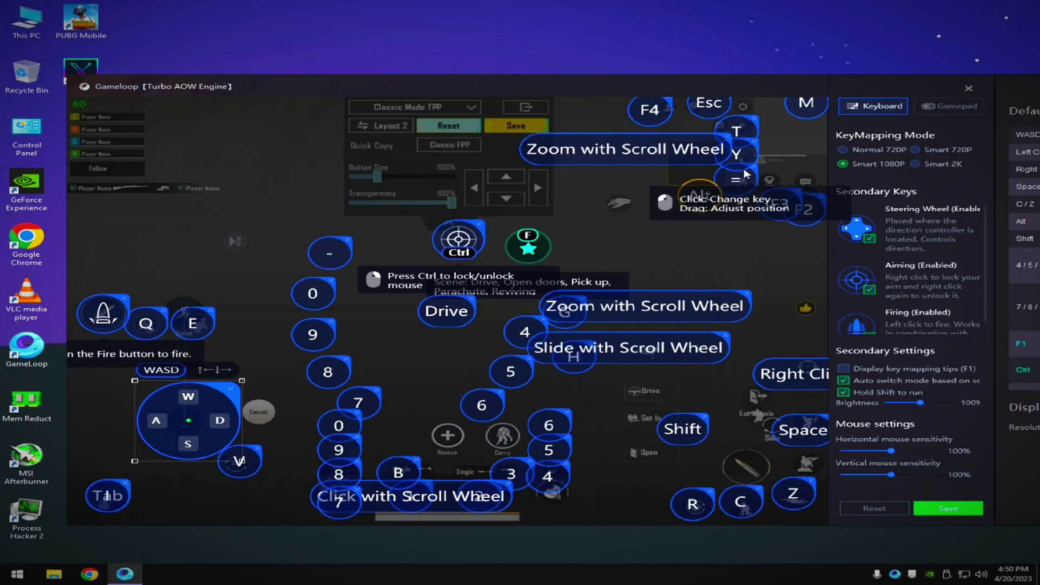
click(930, 504)
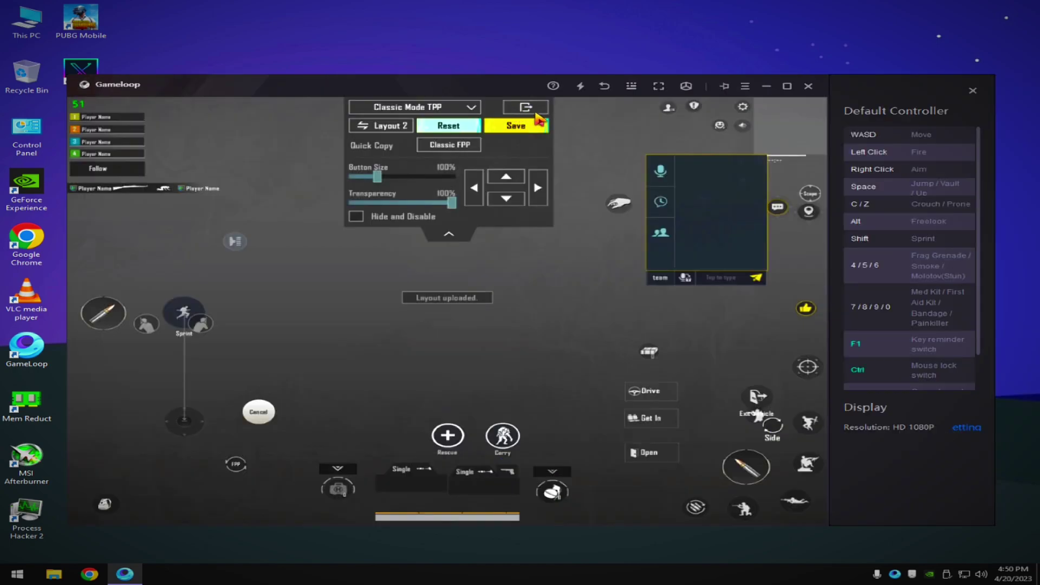
click(535, 111)
click(807, 109)
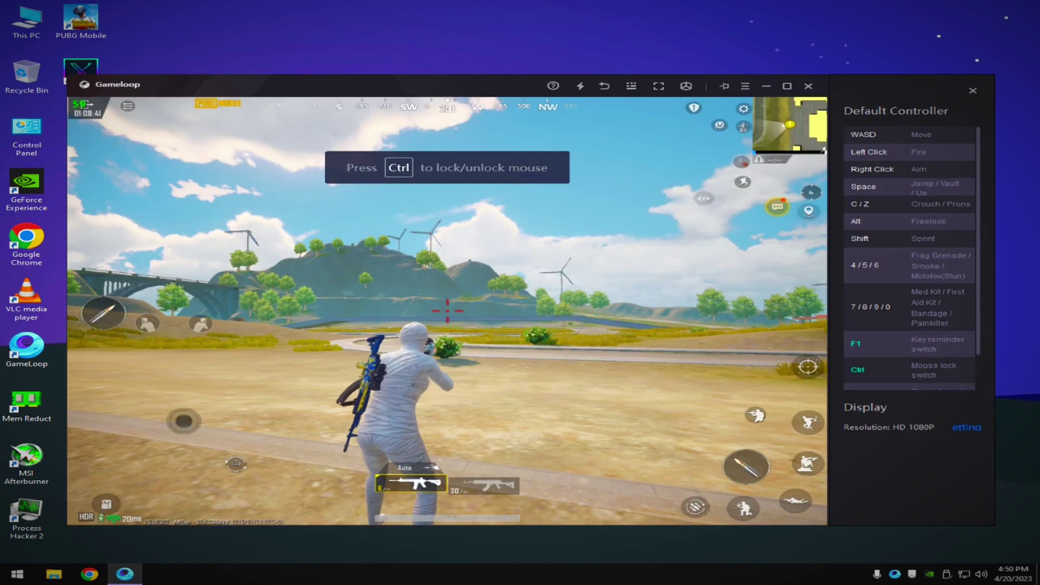